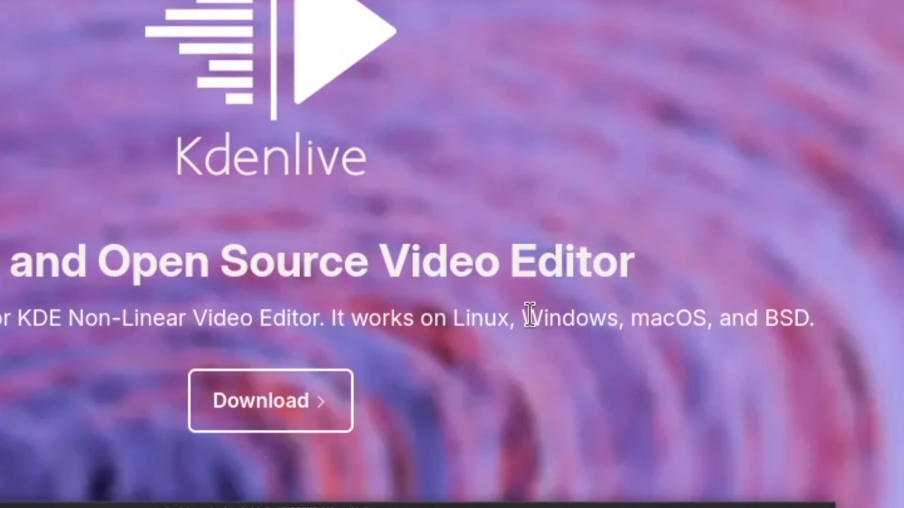
Examine the supported operating systems and the editor's interface screenshot on the Kdenlive homepage.
left_click_drag(353, 317, 463, 317)
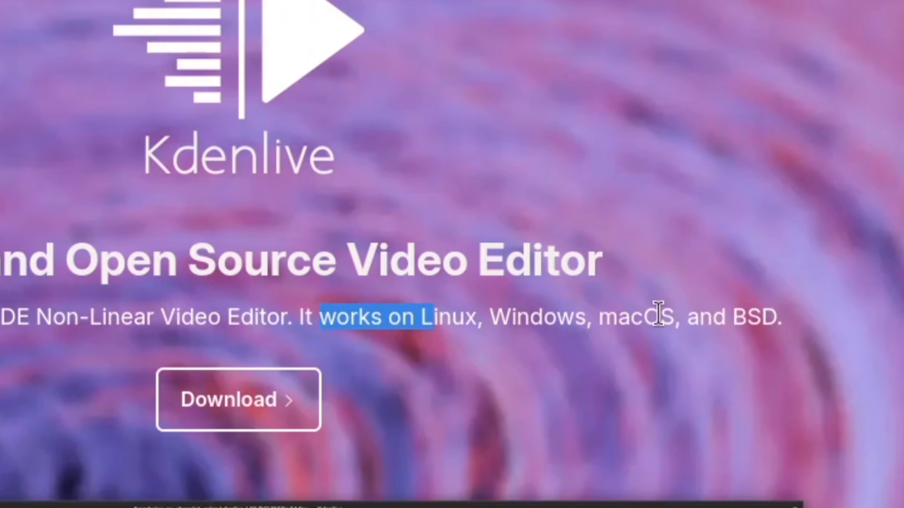
left_click_drag(743, 315, 809, 307)
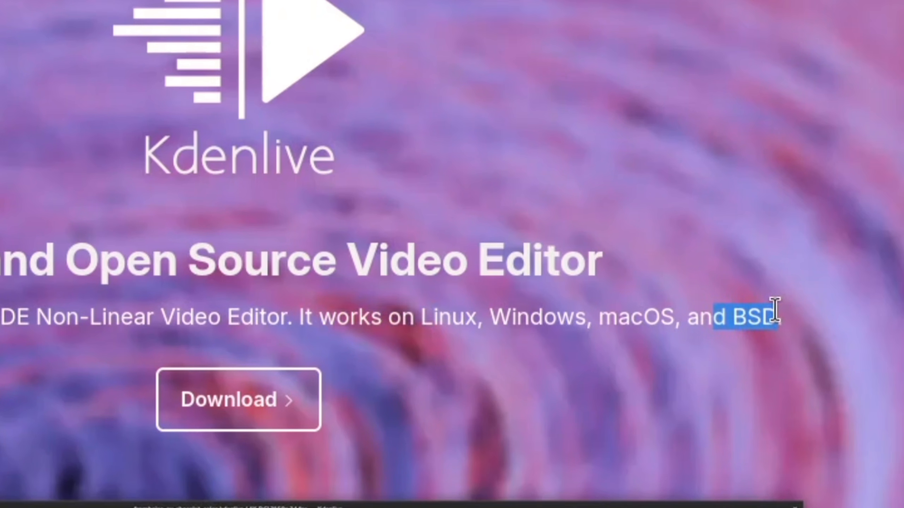
left_click(658, 296)
left_click_drag(689, 315, 738, 312)
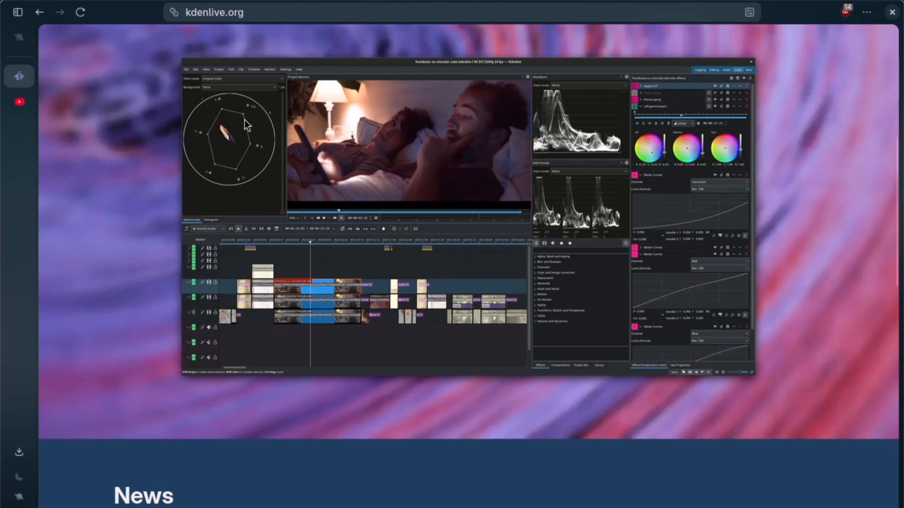
scroll(246, 121, "down", 1)
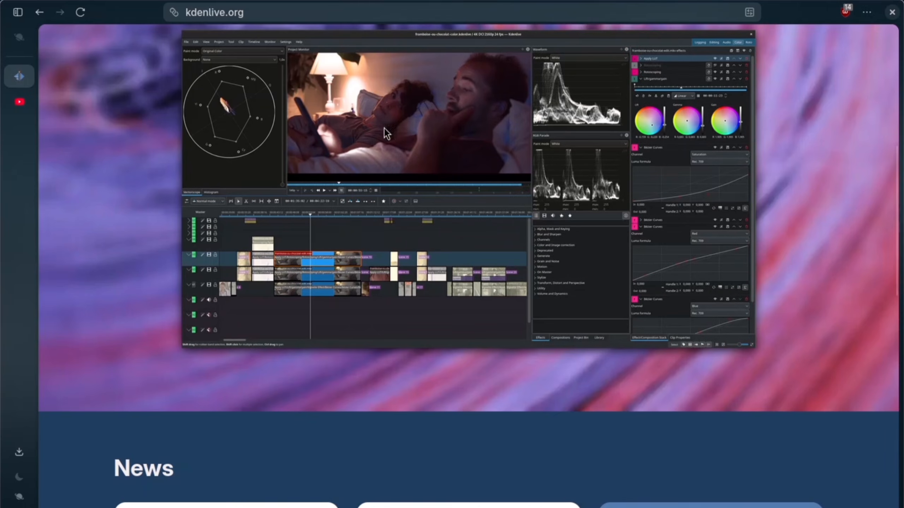
scroll(342, 126, "down", 3)
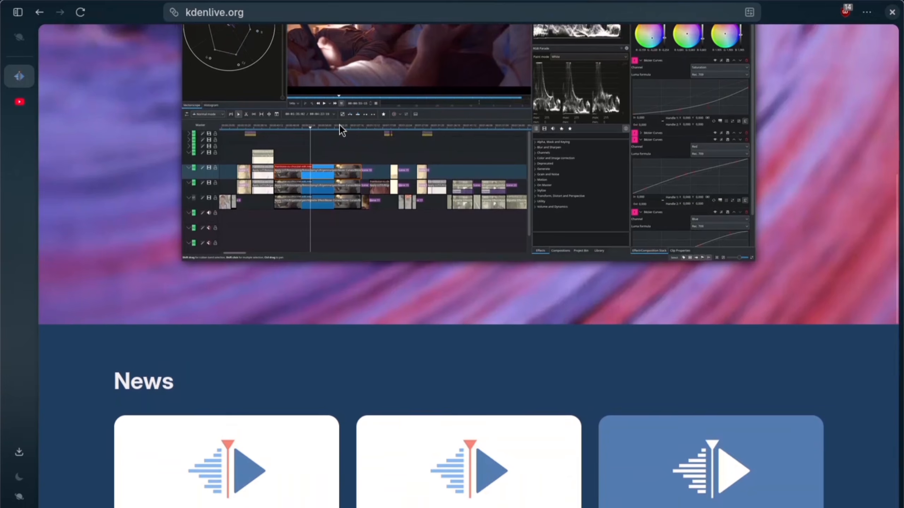
scroll(386, 189, "up", 3)
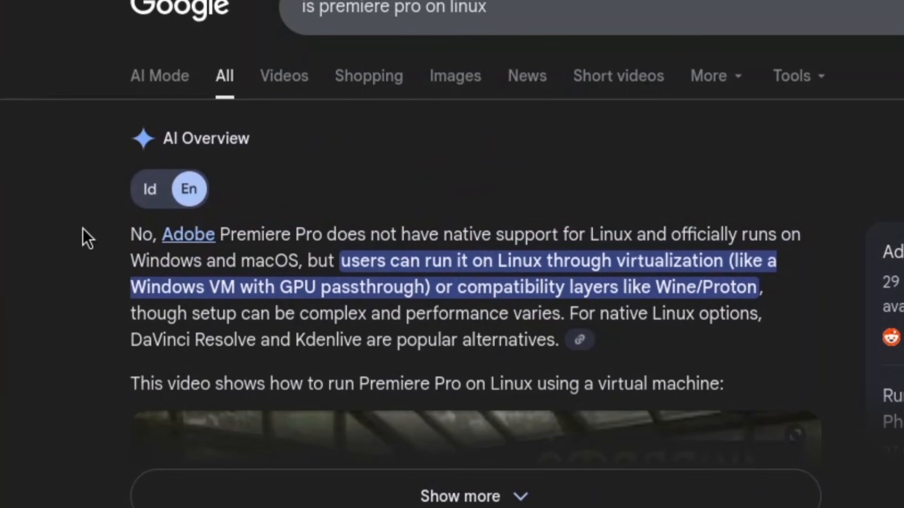
Read the search results on Premiere Pro's Linux support and on DaVinci Resolve, and close the search page.
left_click_drag(81, 238, 290, 262)
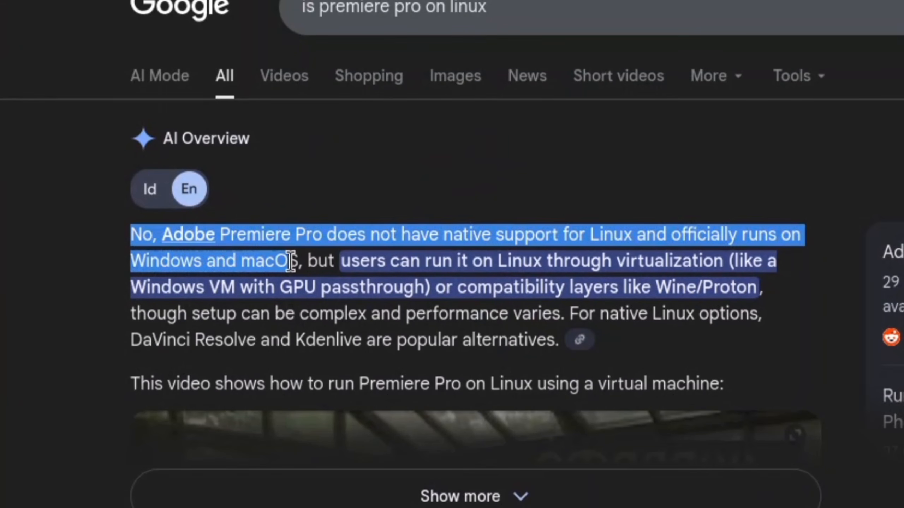
left_click(292, 252)
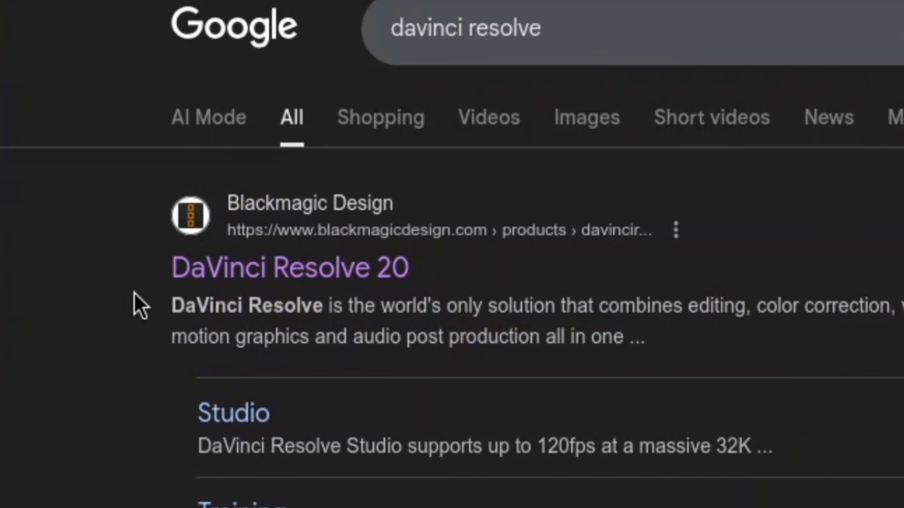
left_click_drag(134, 292, 303, 288)
left_click(361, 320)
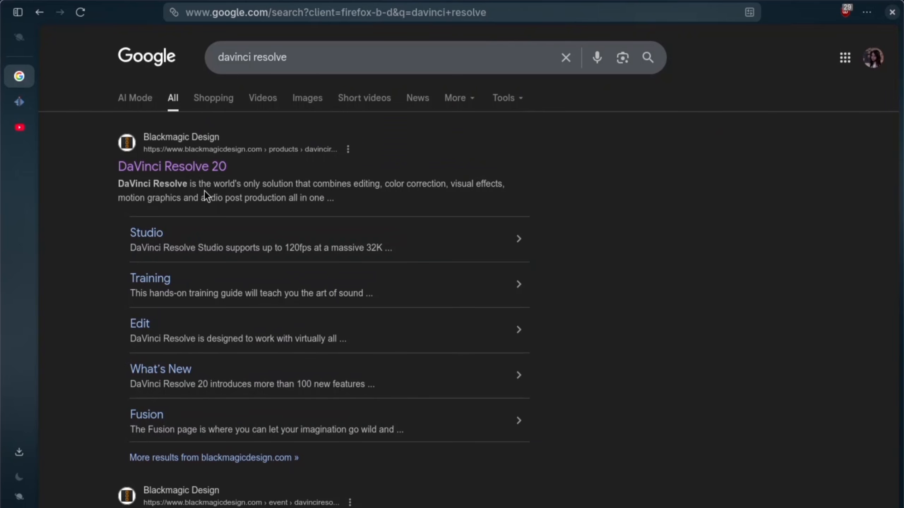
key("ctrl+w")
Open the download page from the Kdenlive homepage and look over the Windows and Linux download options.
scroll(254, 182, "up", 8)
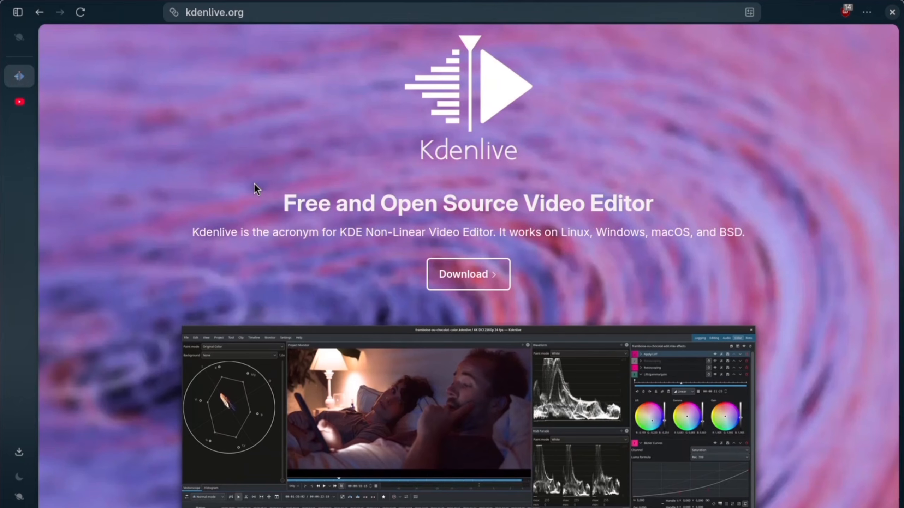
scroll(298, 153, "up", 2)
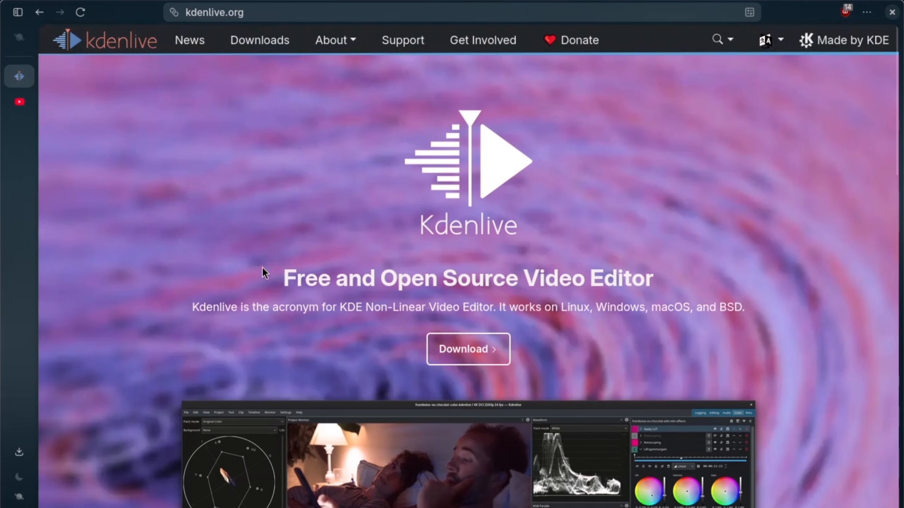
scroll(455, 231, "down", 2)
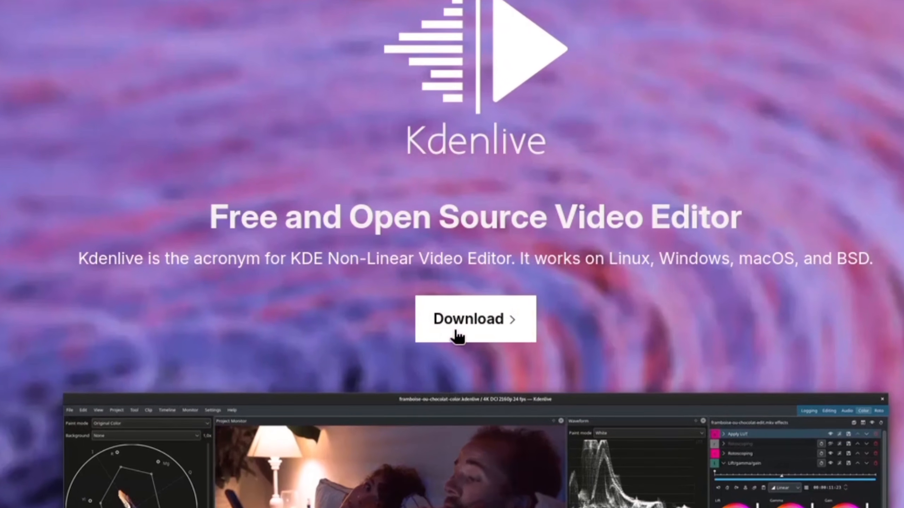
left_click(457, 337)
scroll(406, 440, "down", 5)
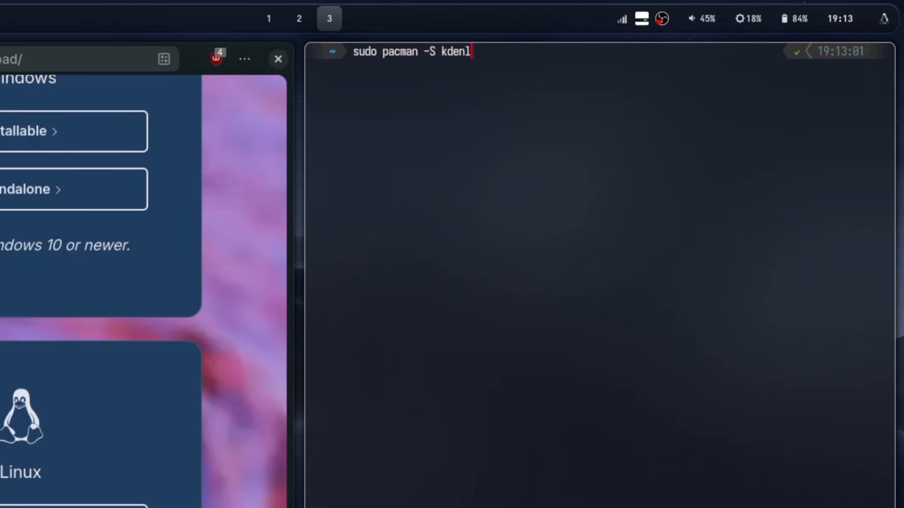
Install Kdenlive from the terminal by running sudo pacman -S kdenlive.
key("Return")
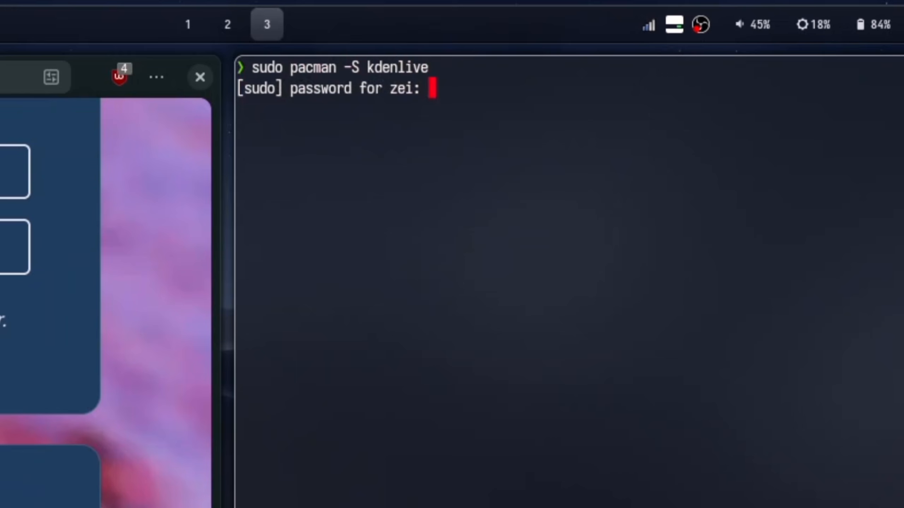
key("Return")
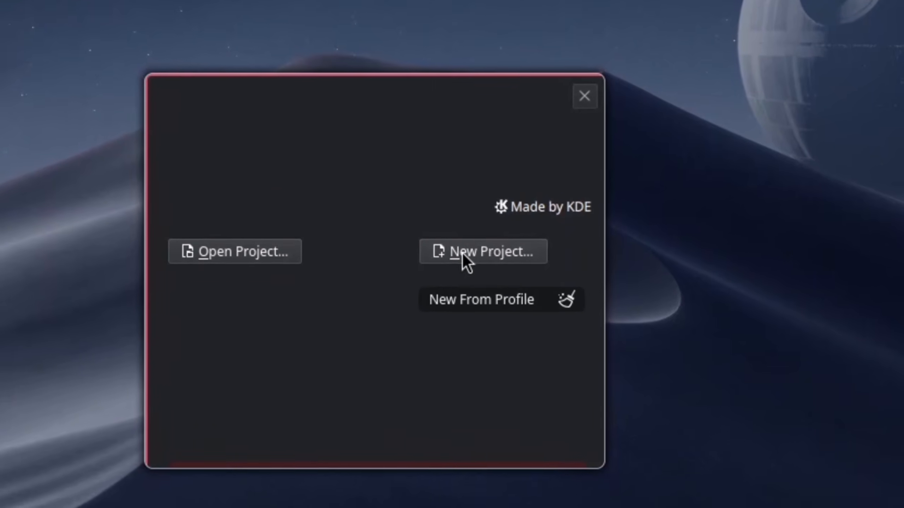
Create a new Kdenlive project with the HD 1080p 30 fps profile, 2 video tracks and 2 audio tracks.
left_click(470, 256)
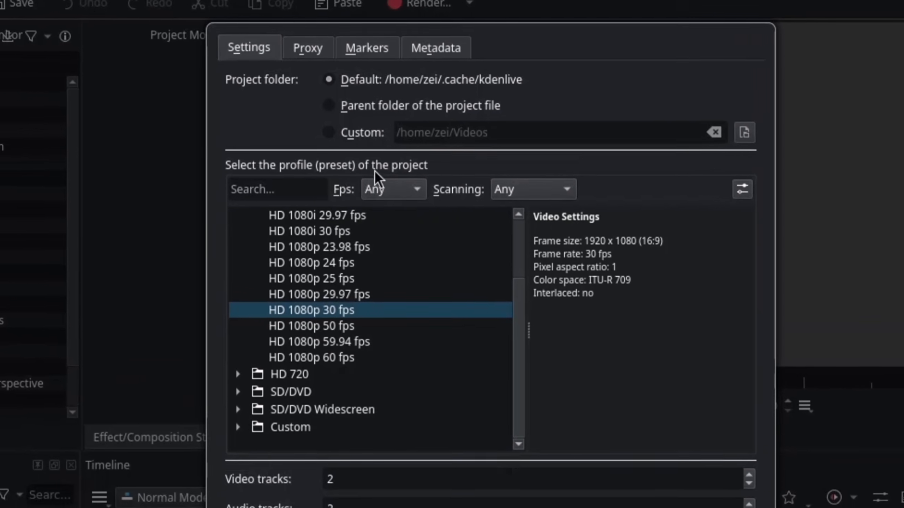
left_click(260, 323)
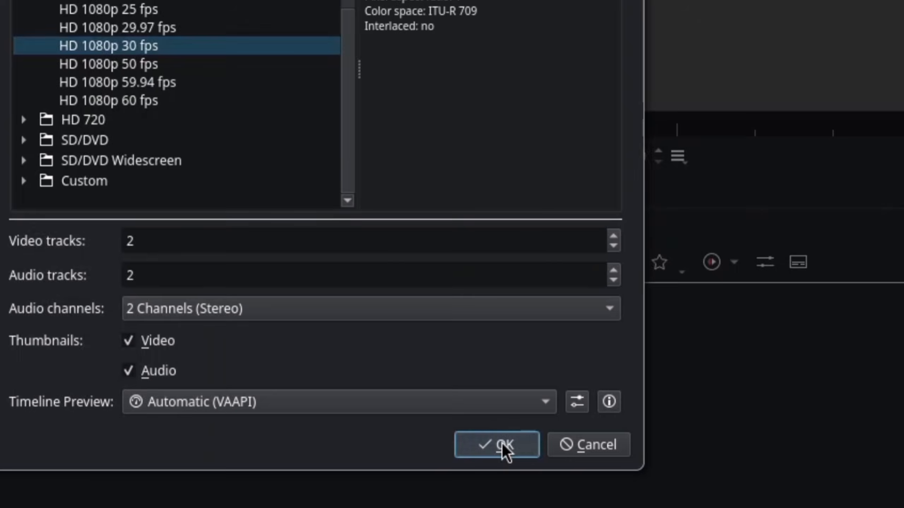
left_click(504, 452)
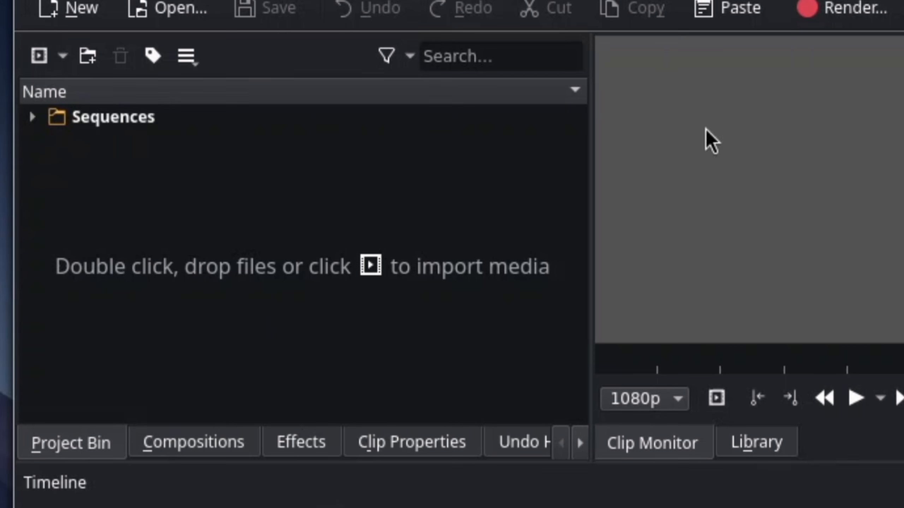
double_click(328, 238)
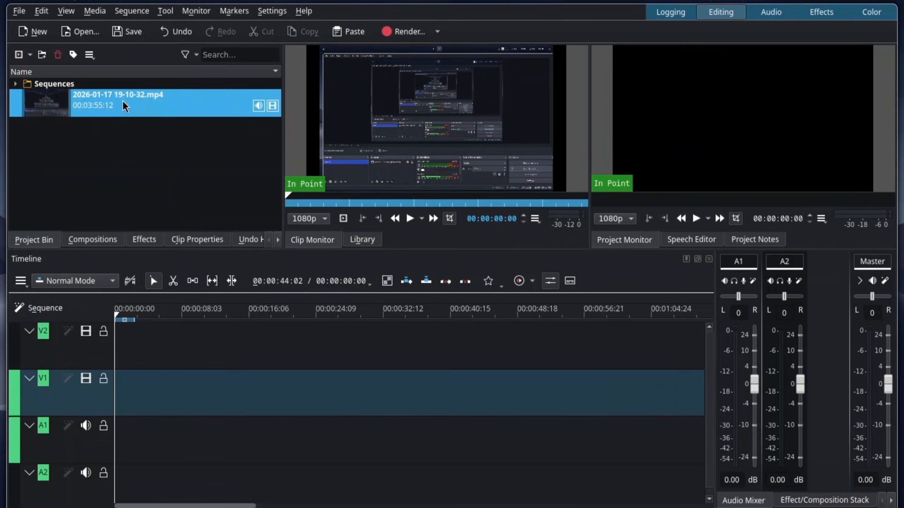
left_click_drag(122, 100, 99, 403)
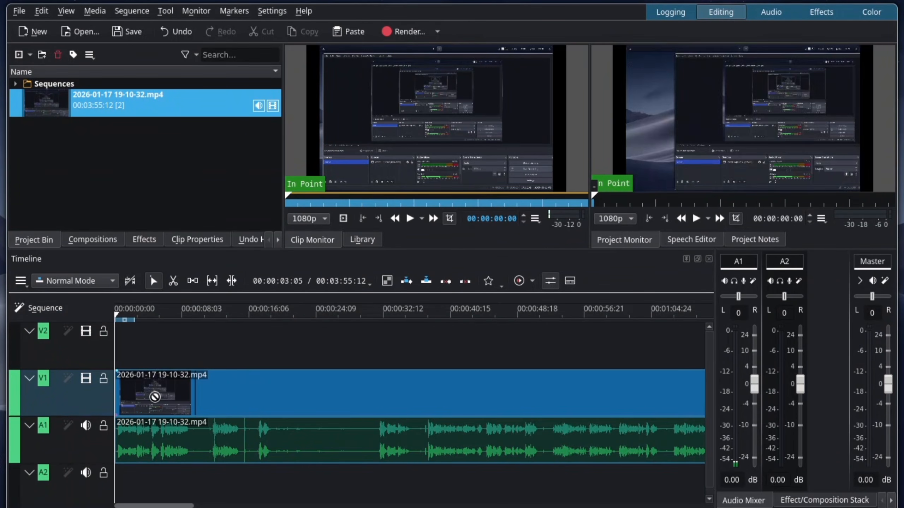
left_click(193, 391)
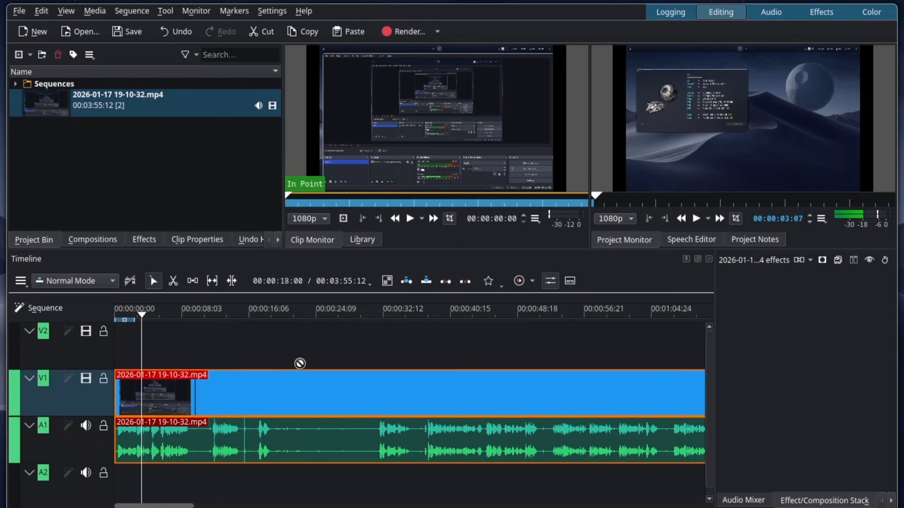
left_click(324, 330)
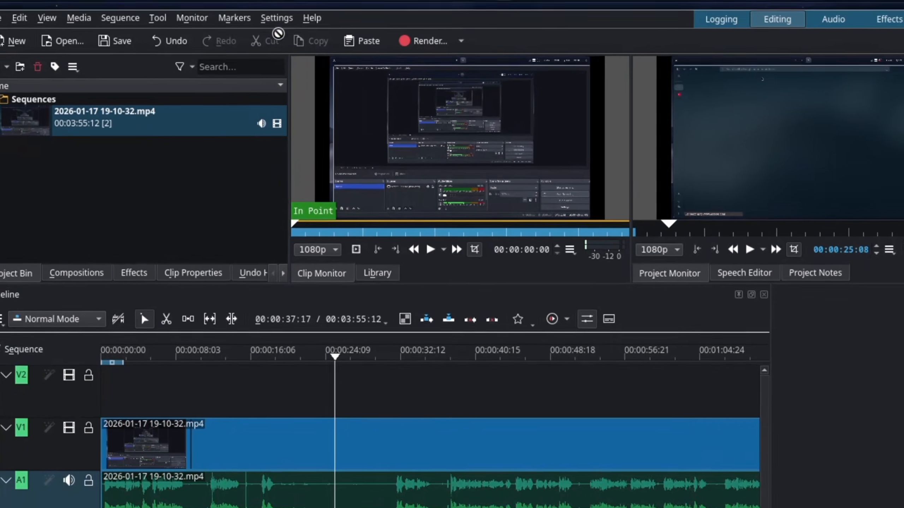
Assign Ctrl+W as the custom keyboard shortcut of the Add/Remove Keyframe action.
left_click(272, 11)
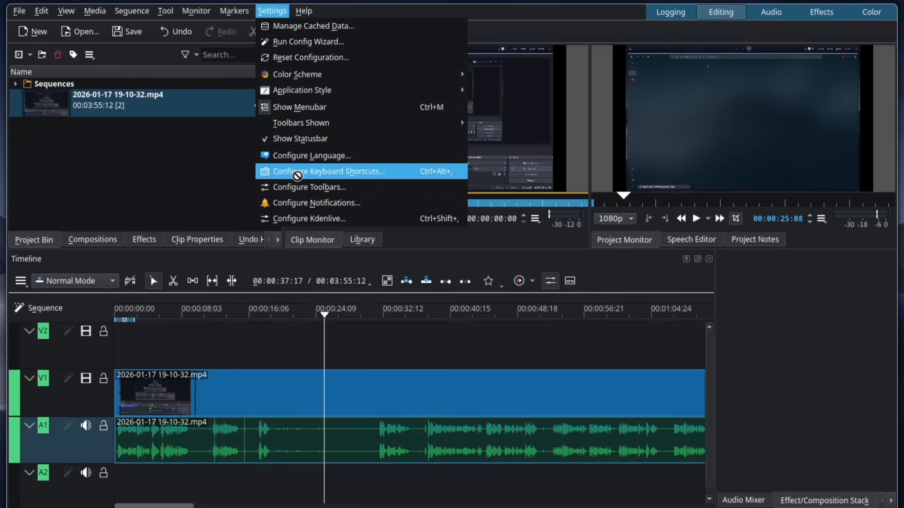
left_click(329, 275)
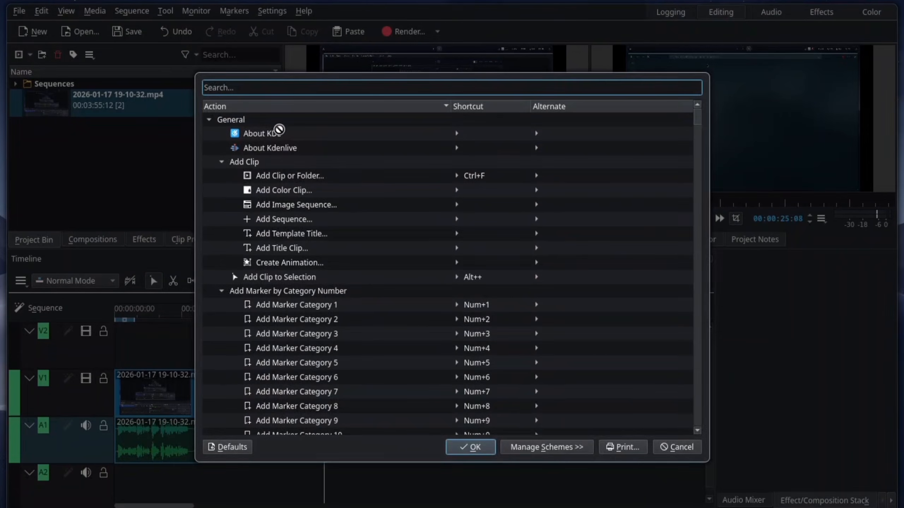
type("keyframs")
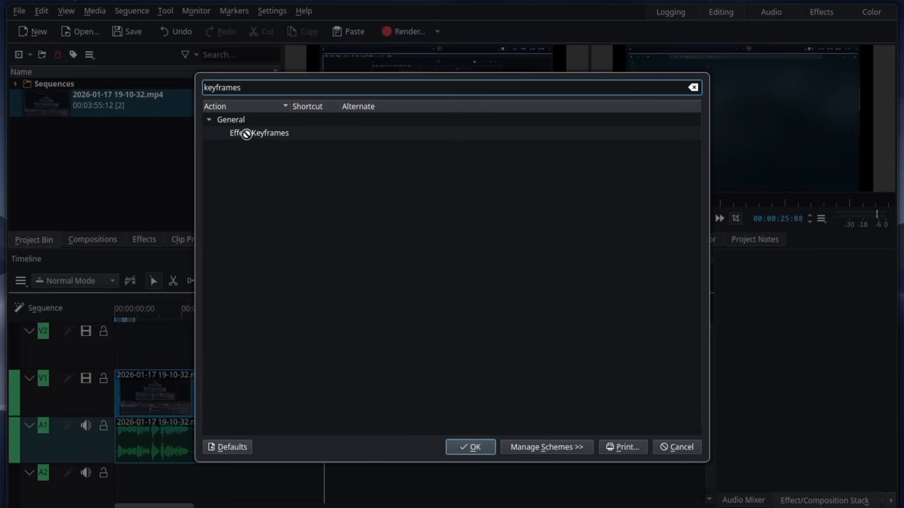
left_click(261, 134)
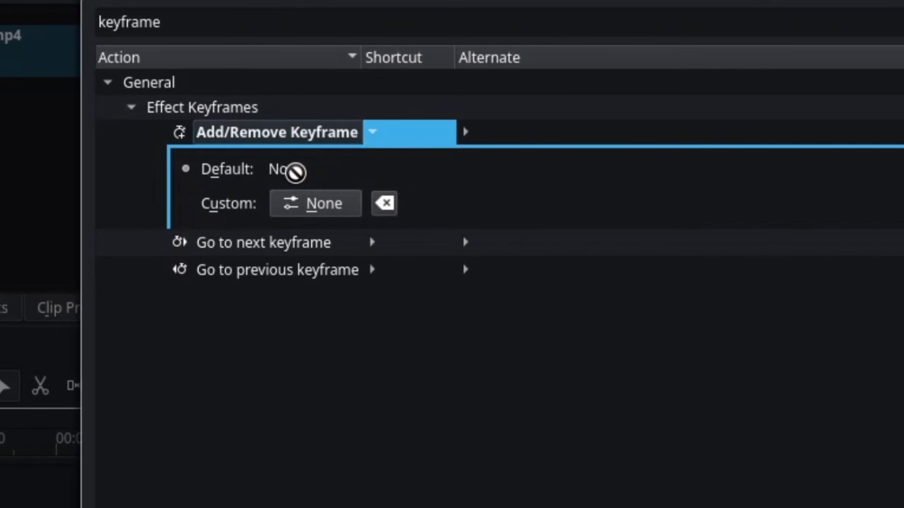
left_click(319, 203)
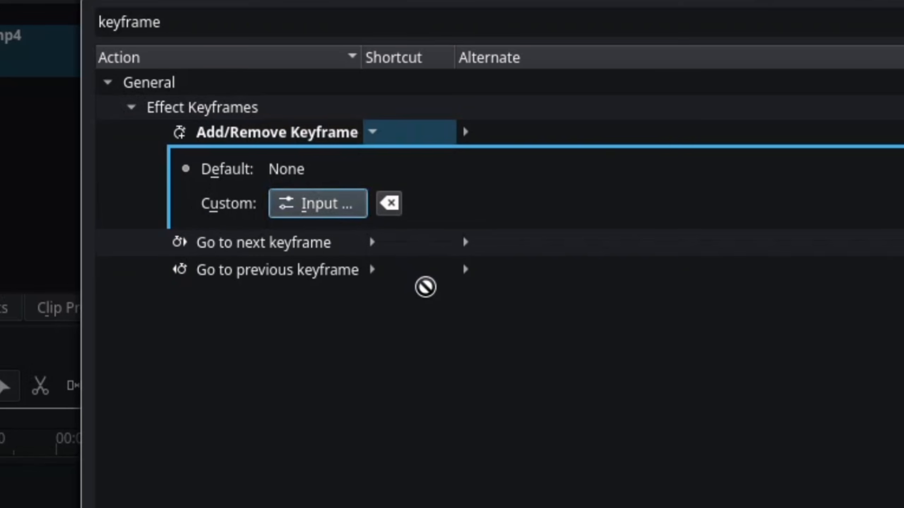
key("ctrl+w")
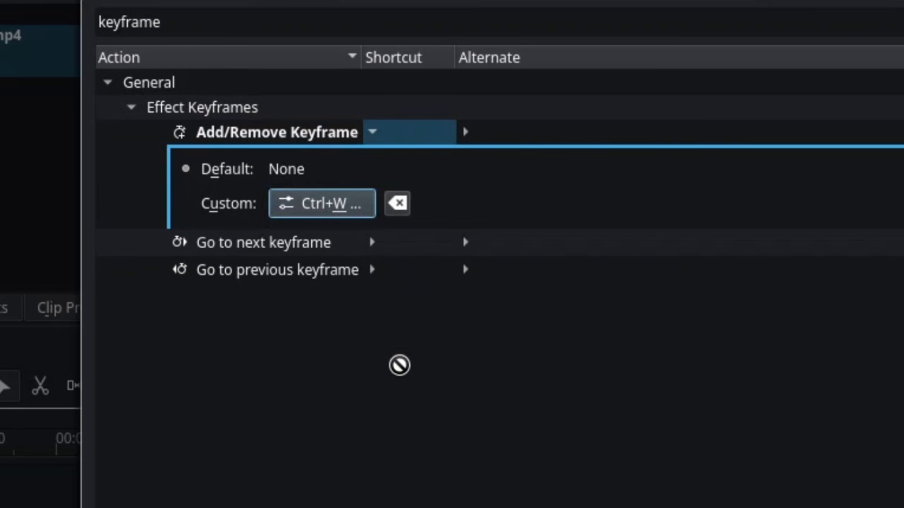
Assign Ctrl+D as the custom keyboard shortcut for Go to next keyframe.
key("Down")
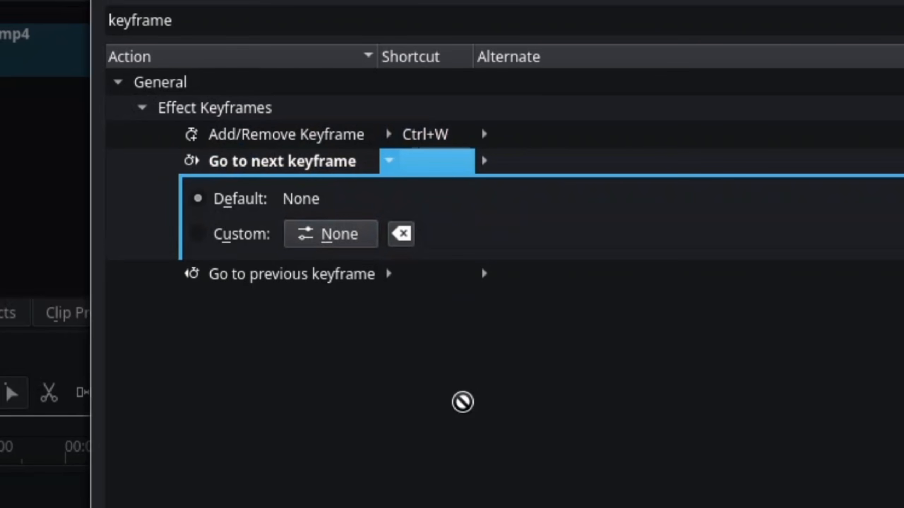
left_click(327, 234)
key("ctrl+d")
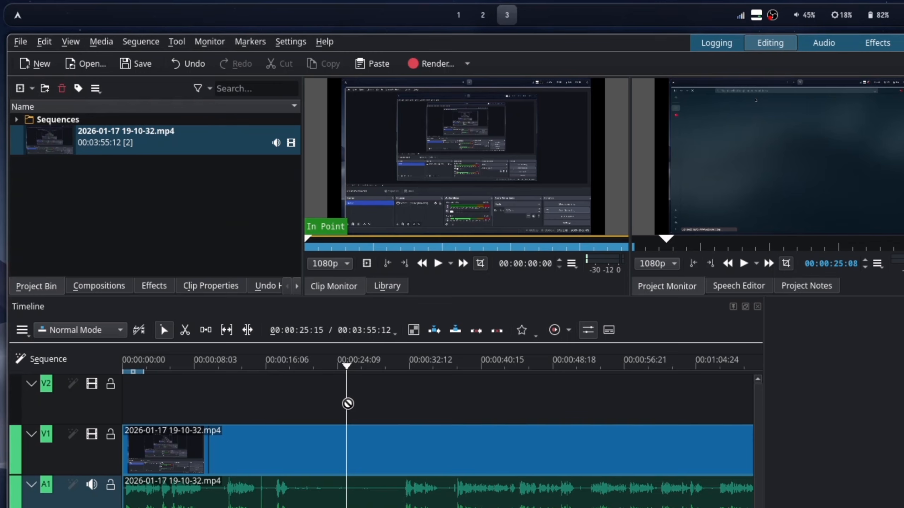
Read the web search overview on how to zoom in on a clip in Kdenlive.
left_click(357, 471)
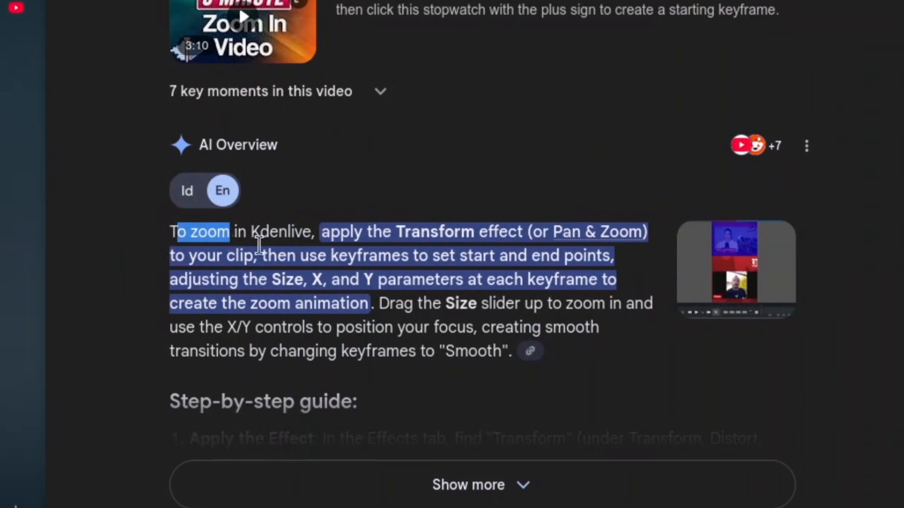
left_click_drag(256, 237, 321, 231)
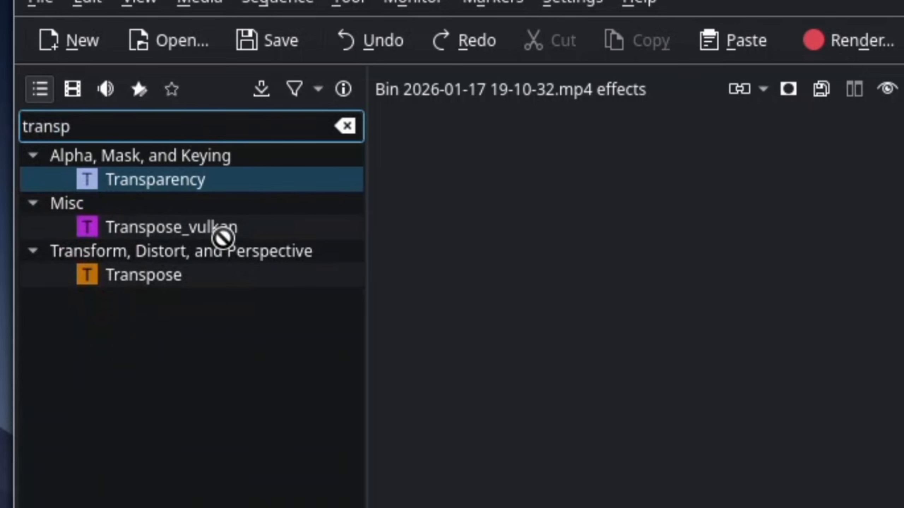
Filter the effects by "transf" and apply the Transform effect to the clip on track V1.
key("BackSpace")
type("f")
left_click(140, 307)
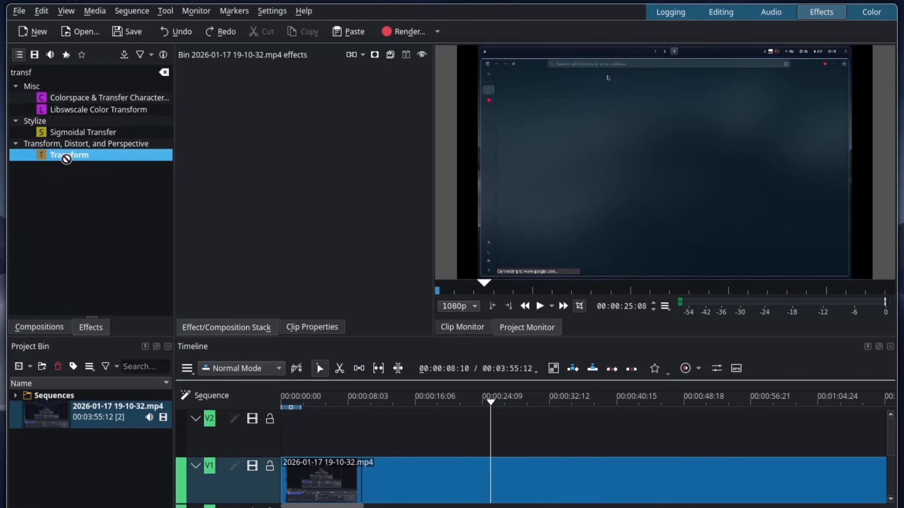
left_click_drag(66, 158, 328, 483)
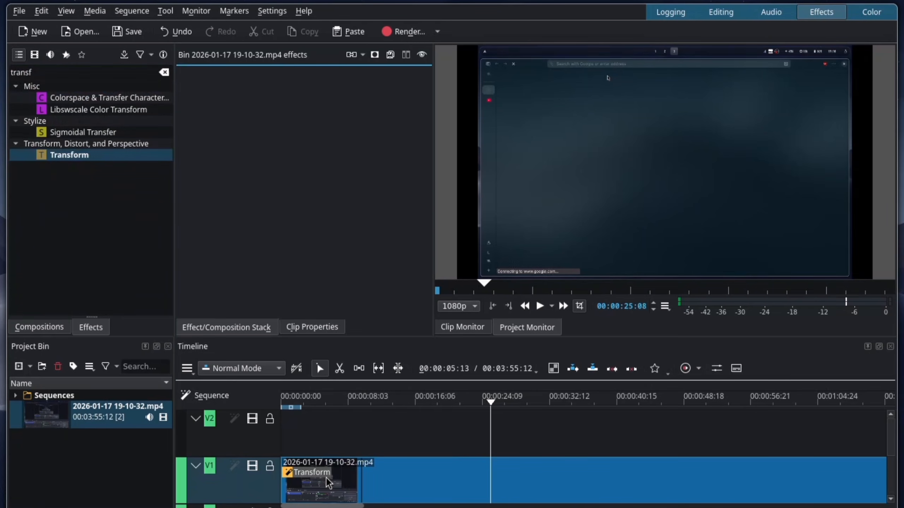
Split the clip on track V1 with the Razor tool at about 00:00:09:15 and return to the Selection tool.
left_click(358, 440)
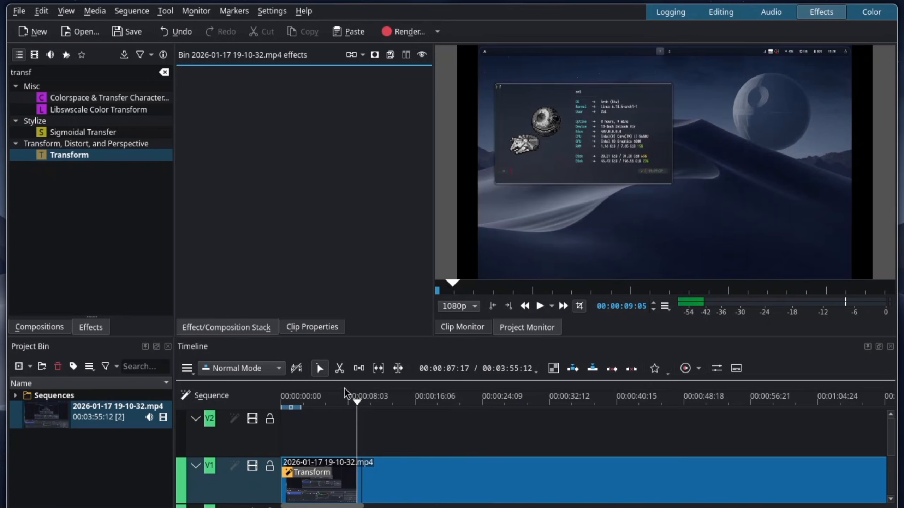
key("x")
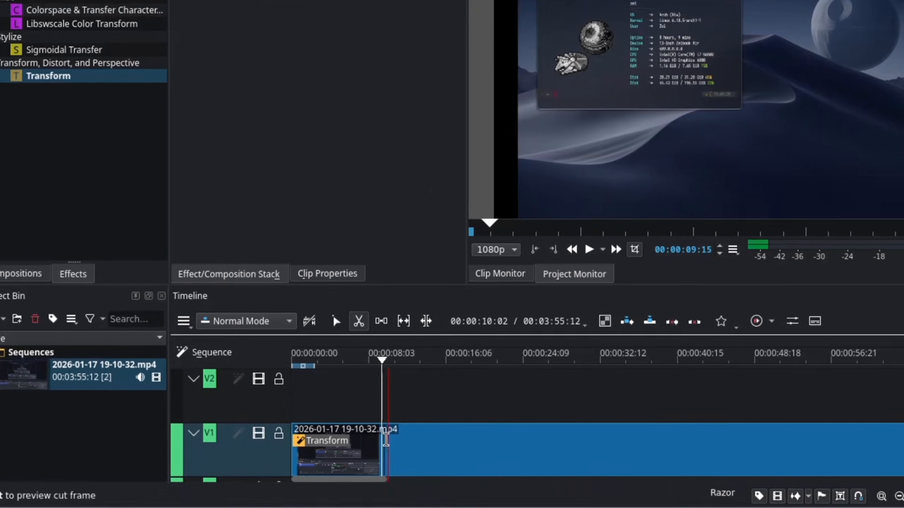
left_click(383, 439)
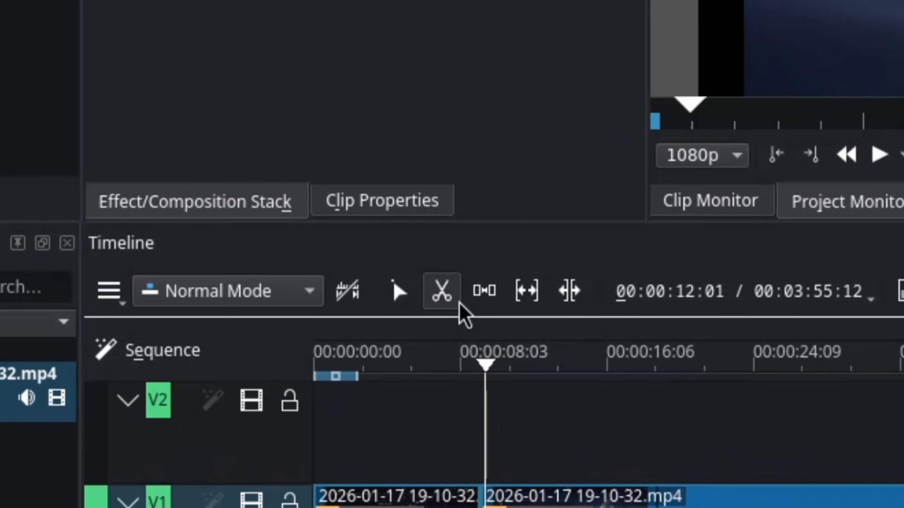
left_click(400, 293)
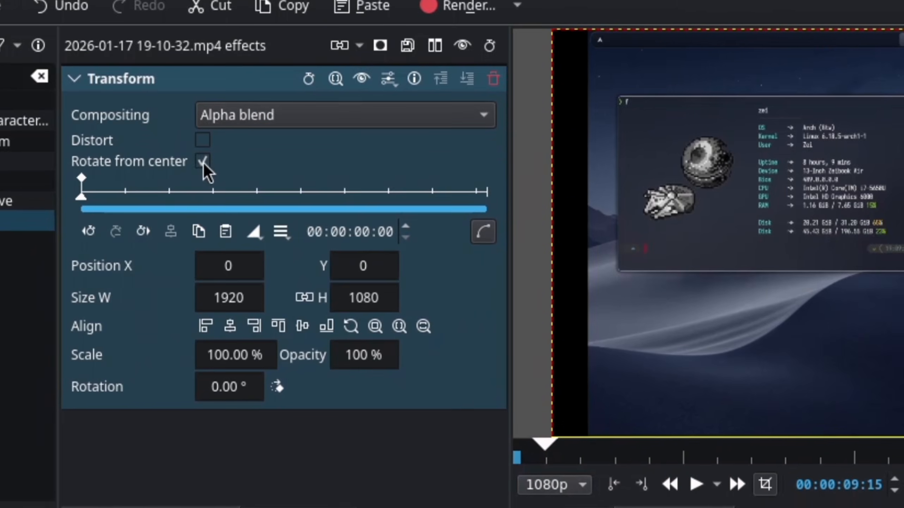
Keyframe a zoom to 182.40% scale starting at 00:00:02:13 in the first V1 clip, and move its end keyframe earlier to speed it up.
left_click_drag(131, 196, 190, 202)
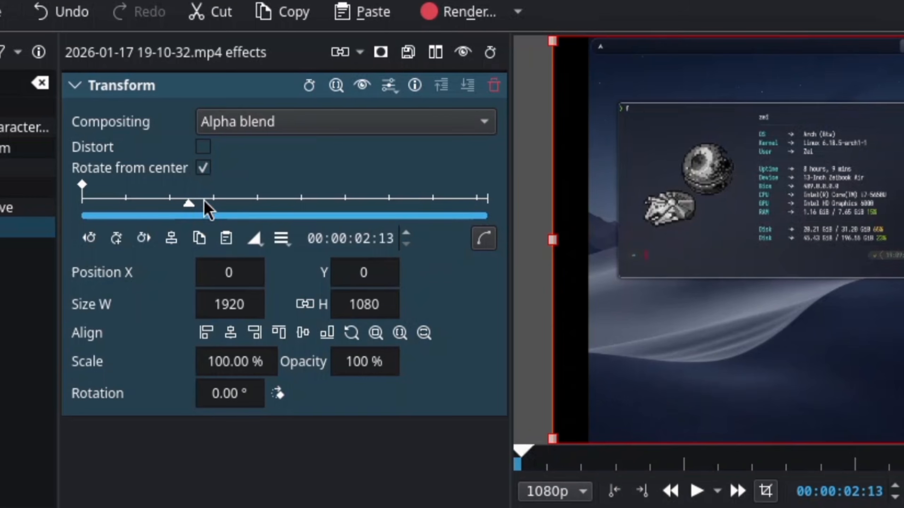
key("k")
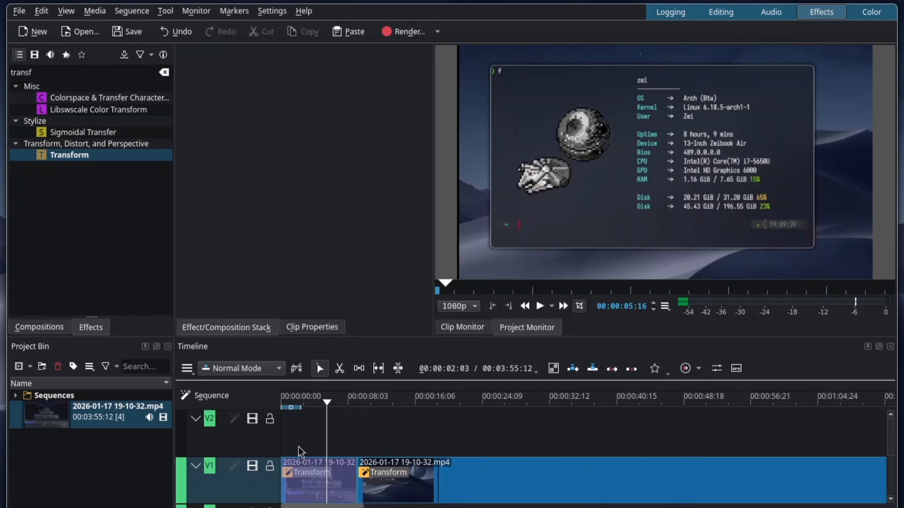
left_click(301, 474)
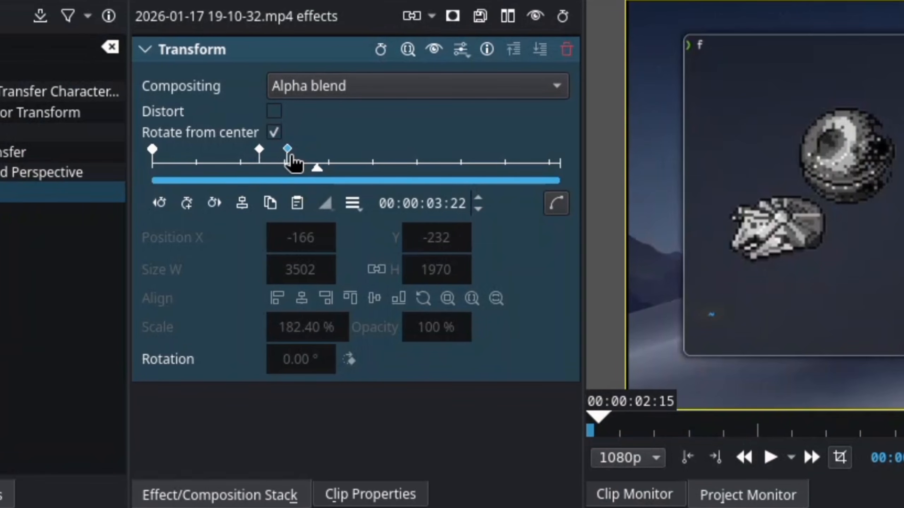
left_click_drag(289, 154, 275, 154)
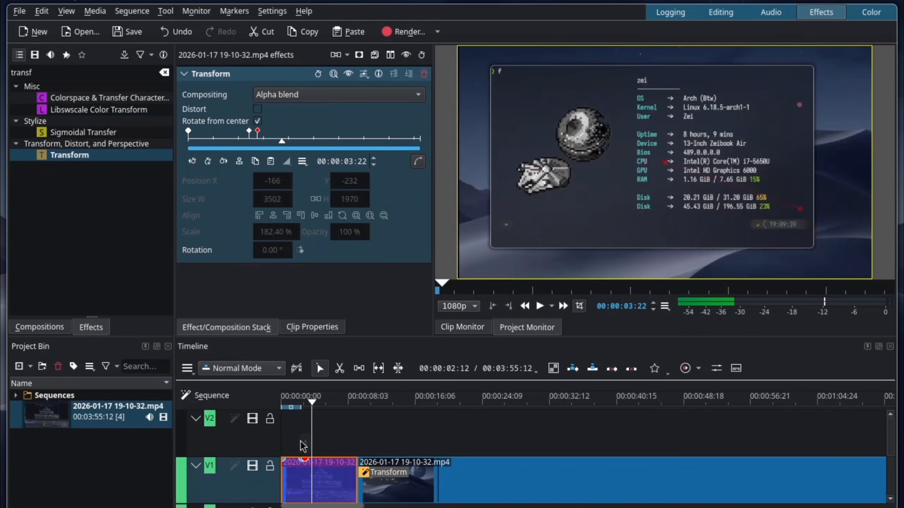
left_click(300, 440)
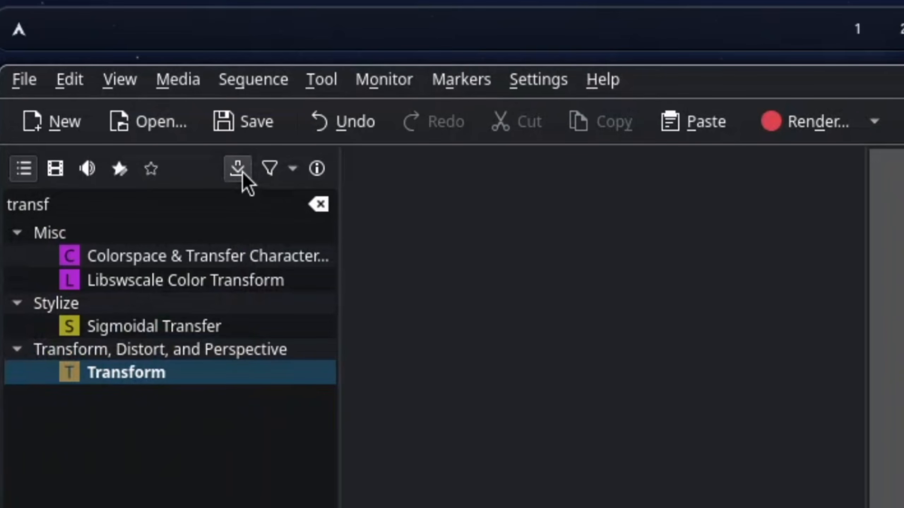
Try to install the "Smooth Zoom Transitions - ZOOM IN 1" template from the online Kdenlive effect templates.
left_click(245, 173)
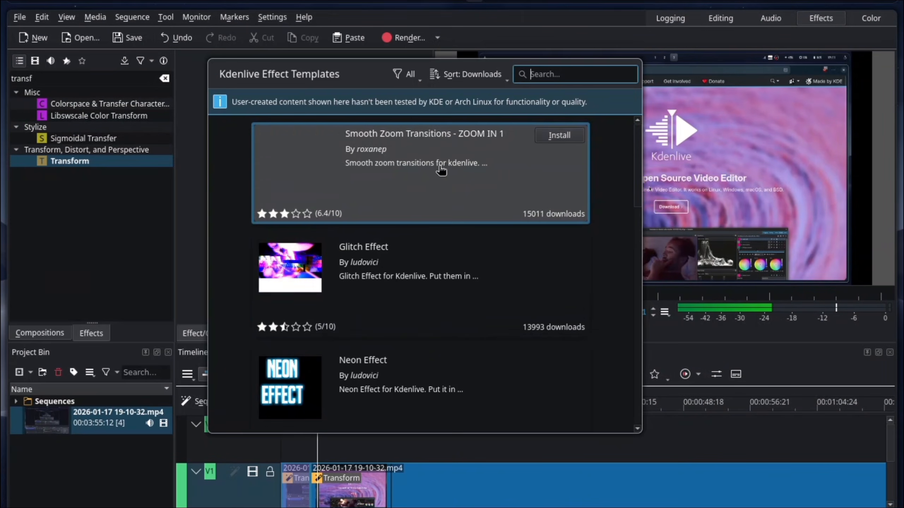
scroll(437, 147, "down", 3)
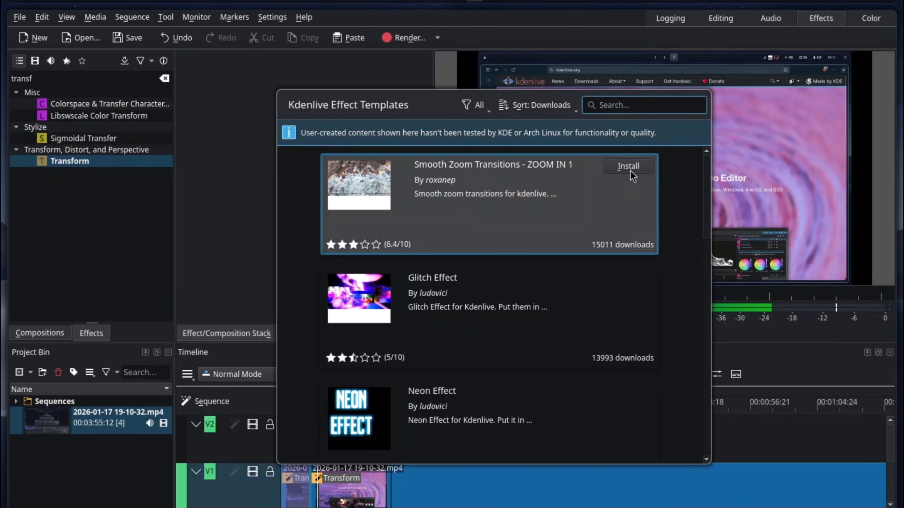
left_click(630, 173)
left_click_drag(406, 285, 476, 285)
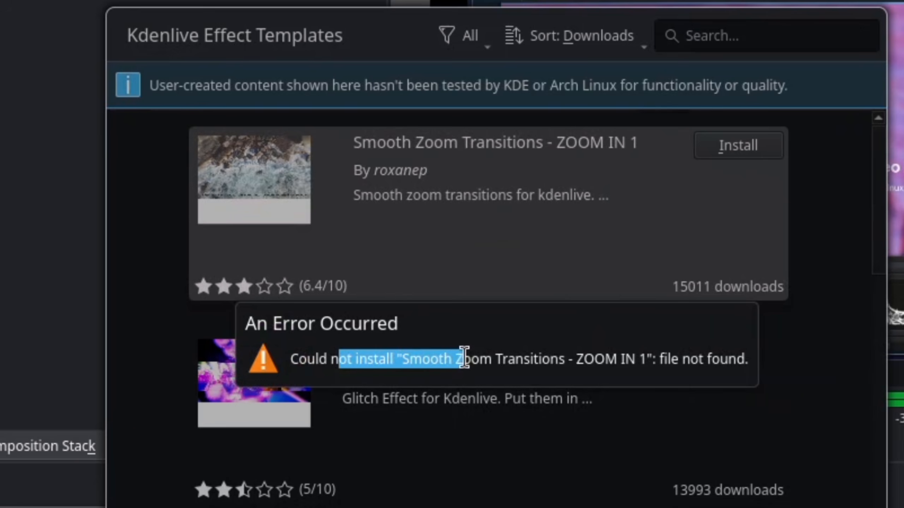
left_click_drag(463, 357, 542, 358)
left_click(678, 355)
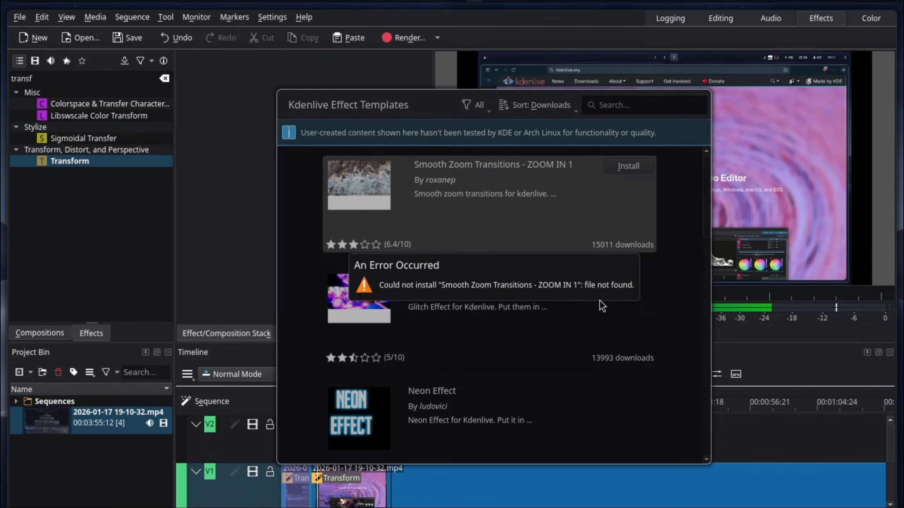
key("Escape")
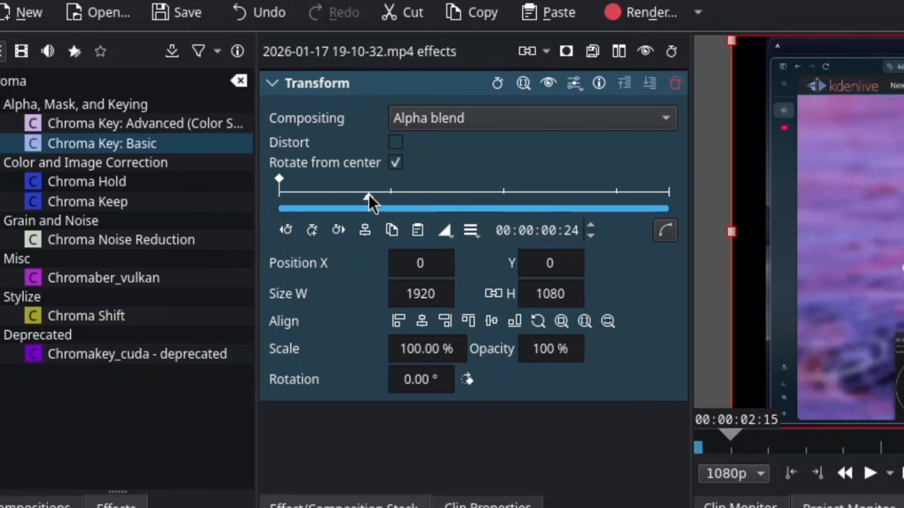
Add Transform keyframes at 00:00:00:07 and 00:00:00:29, giving the second a curved interpolation and a scale of 158.06%.
left_click_drag(369, 195, 313, 195)
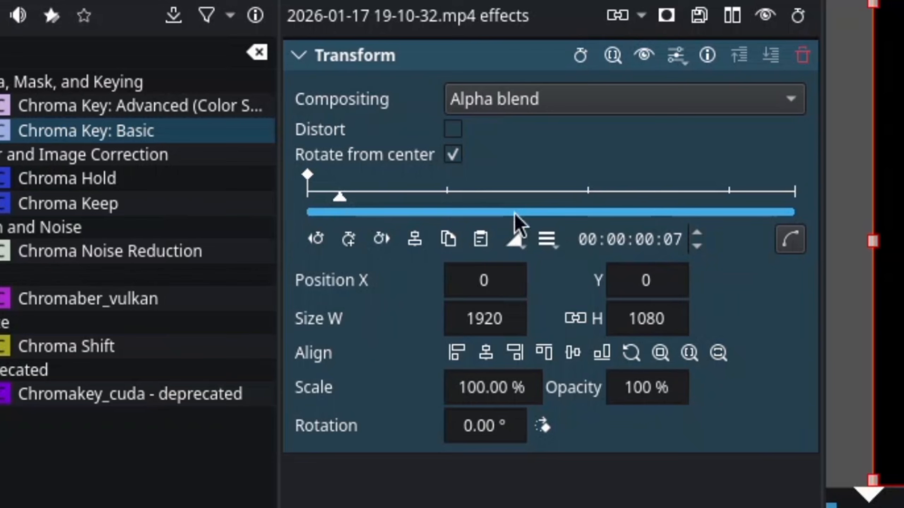
left_click(312, 230)
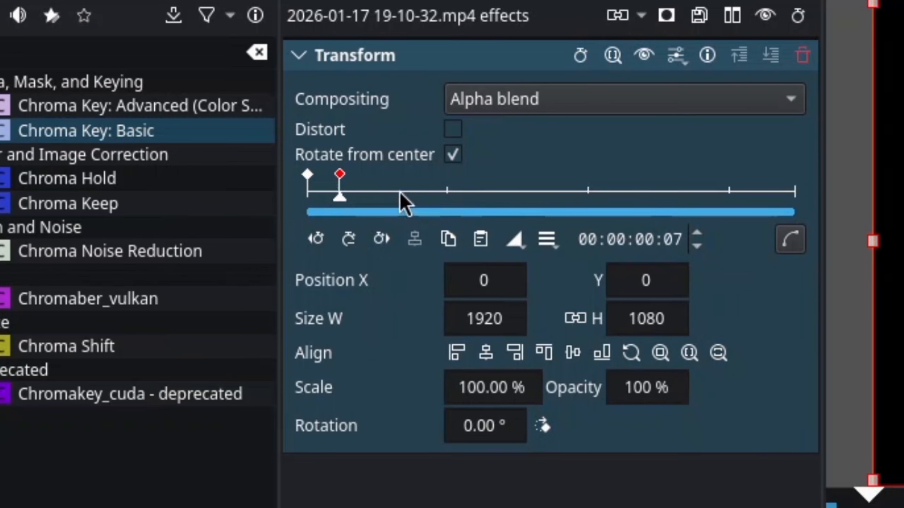
left_click_drag(399, 192, 444, 197)
double_click(444, 194)
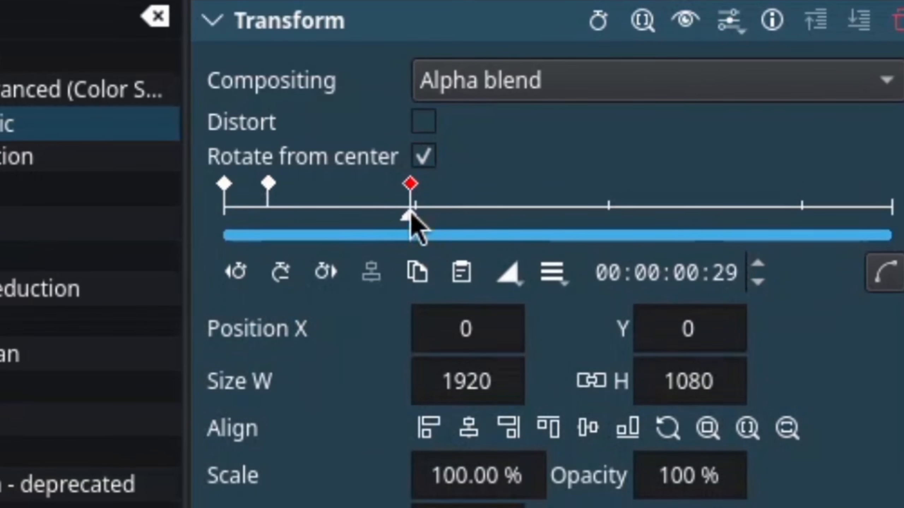
left_click(508, 272)
left_click(544, 403)
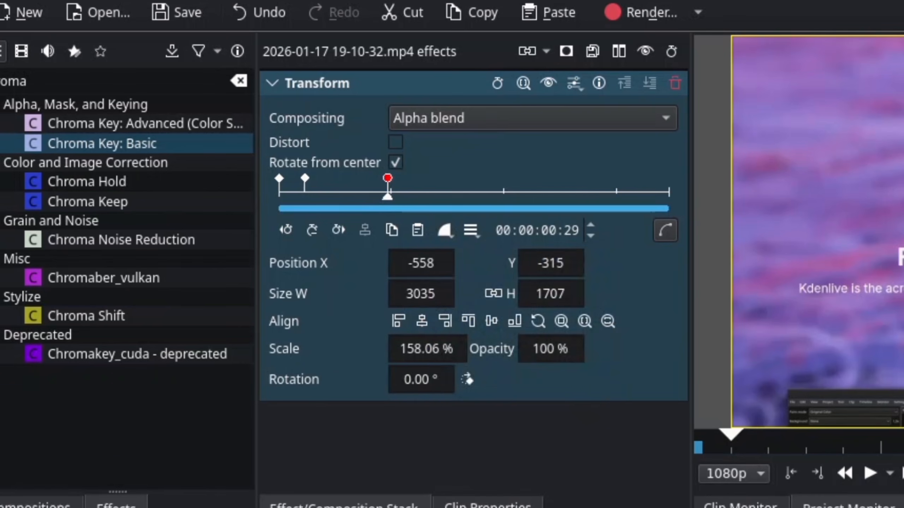
Play back the timeline repeatedly to review the zoom transitions on the edited clips.
key("space")
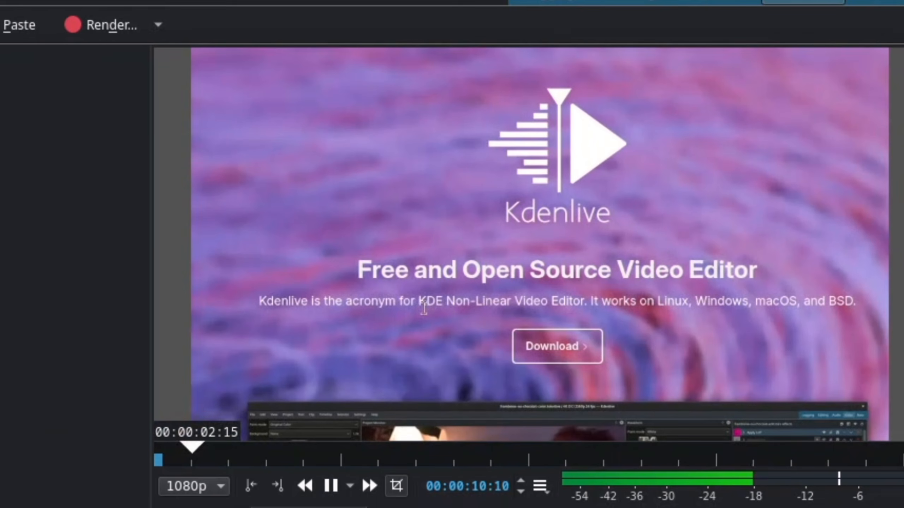
key("space")
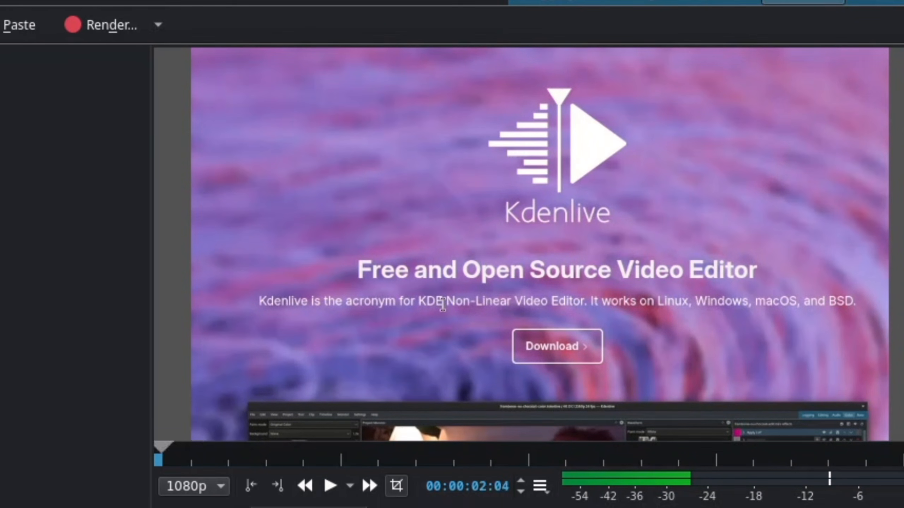
key("space")
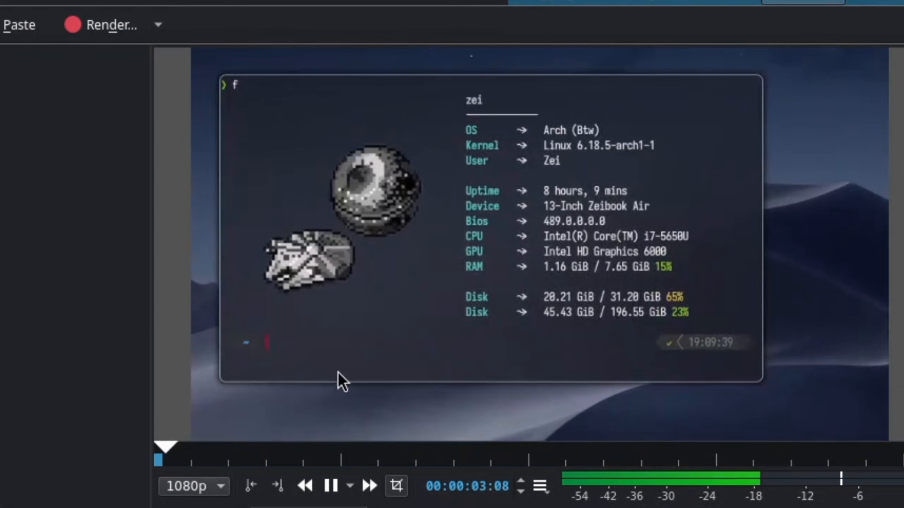
key("space")
key("space")
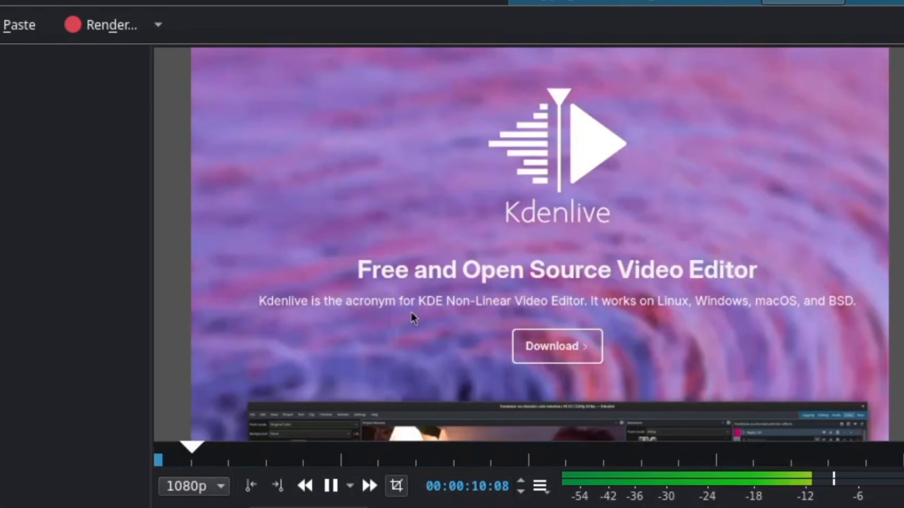
key("space")
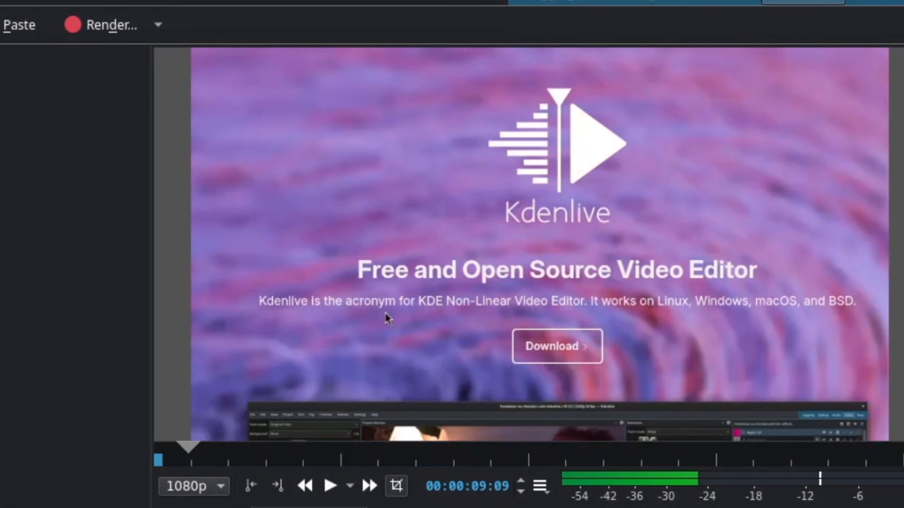
key("space")
key("space")
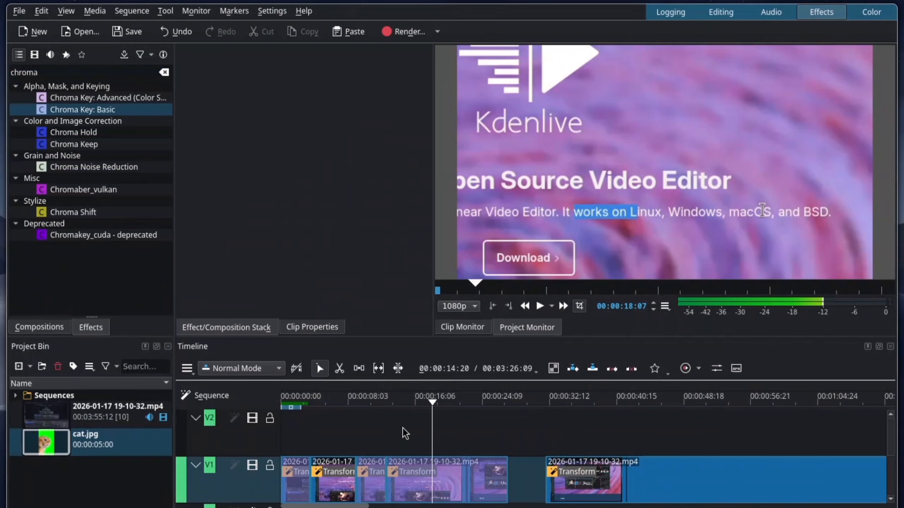
Close the gap before the long last clip on track V1 and look at the Color workspace.
left_click(495, 463)
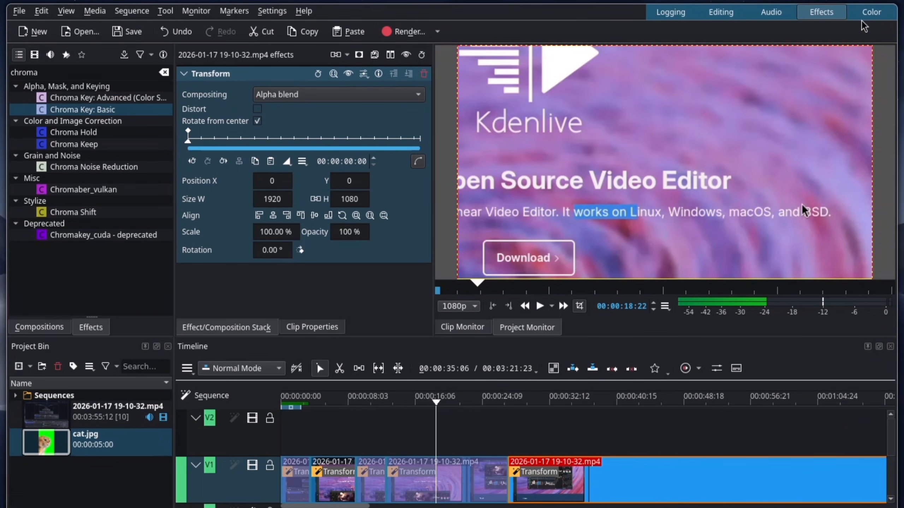
left_click(876, 14)
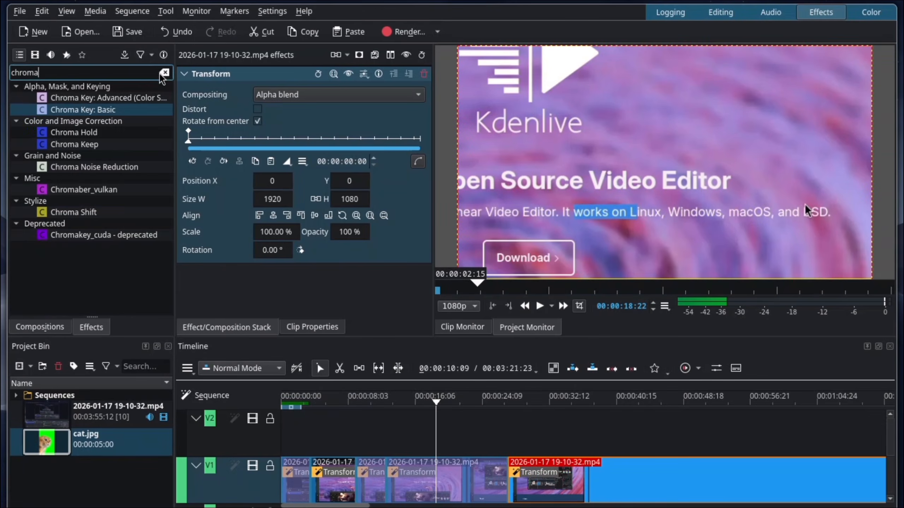
Clear the effects filter and browse the effect categories from Alpha, Mask, and Keying down to Deprecated.
left_click(163, 73)
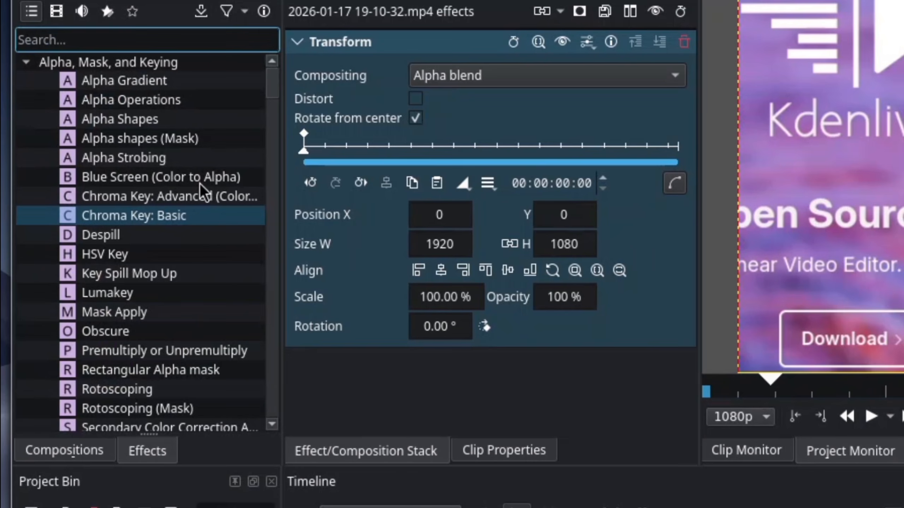
scroll(200, 184, "down", 7)
left_click(26, 159)
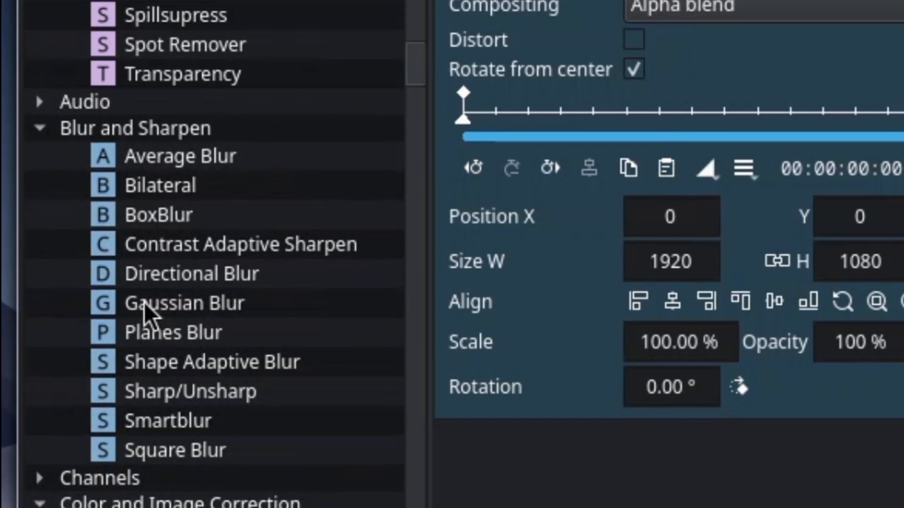
scroll(144, 293, "down", 15)
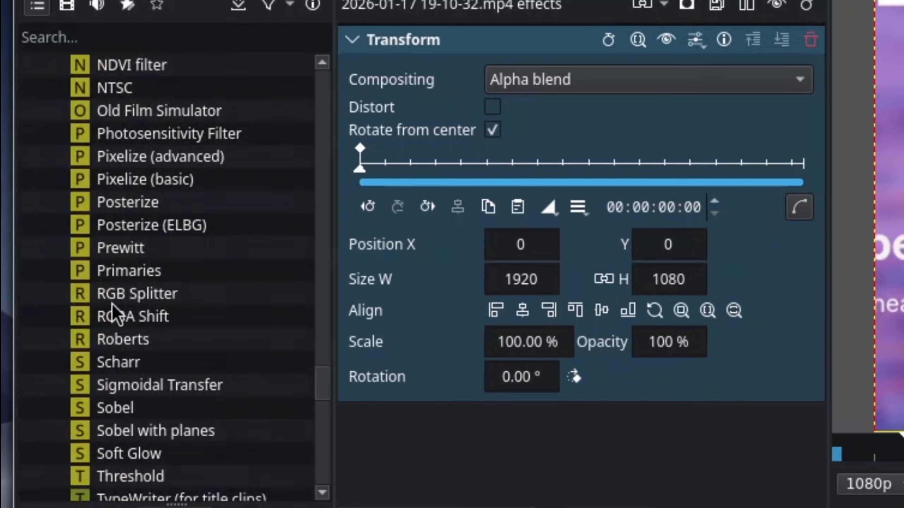
scroll(132, 306, "down", 15)
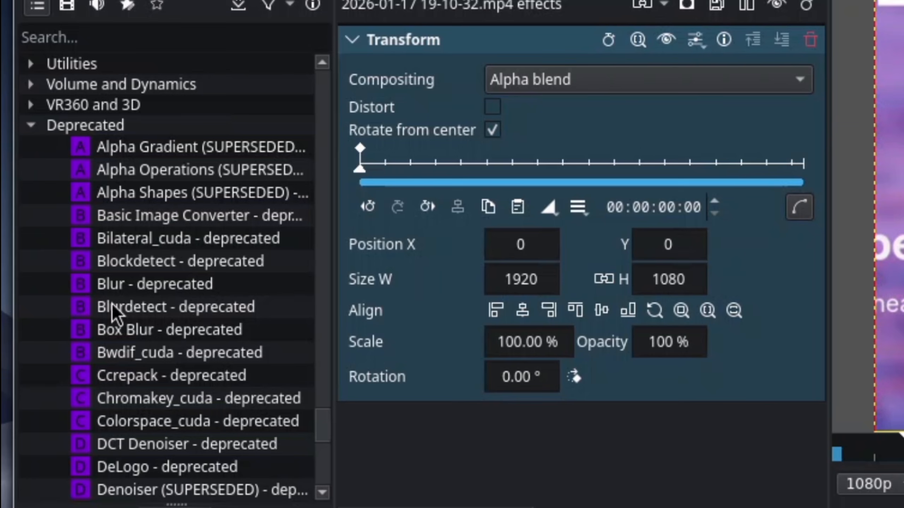
scroll(112, 303, "down", 7)
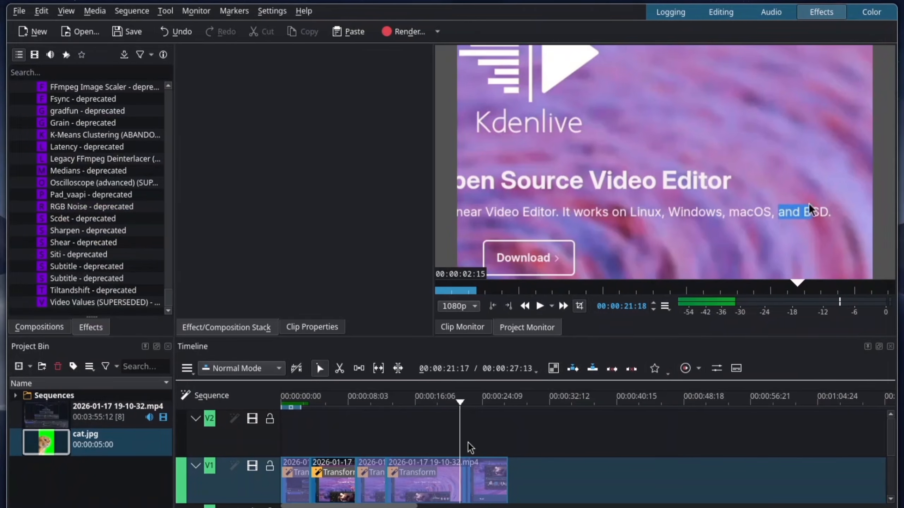
Extend the timeline zone from the start of the sequence to the end of the last clip.
left_click_drag(301, 406, 517, 395)
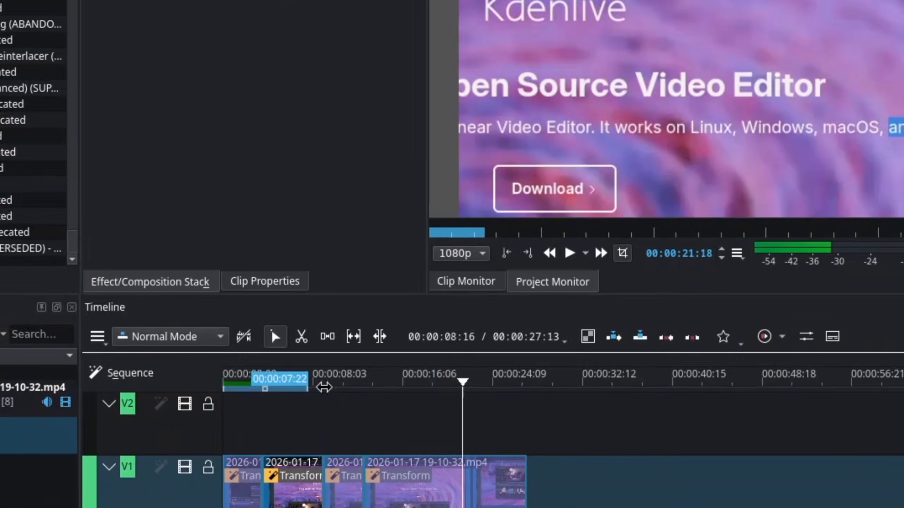
left_click_drag(555, 357, 538, 372)
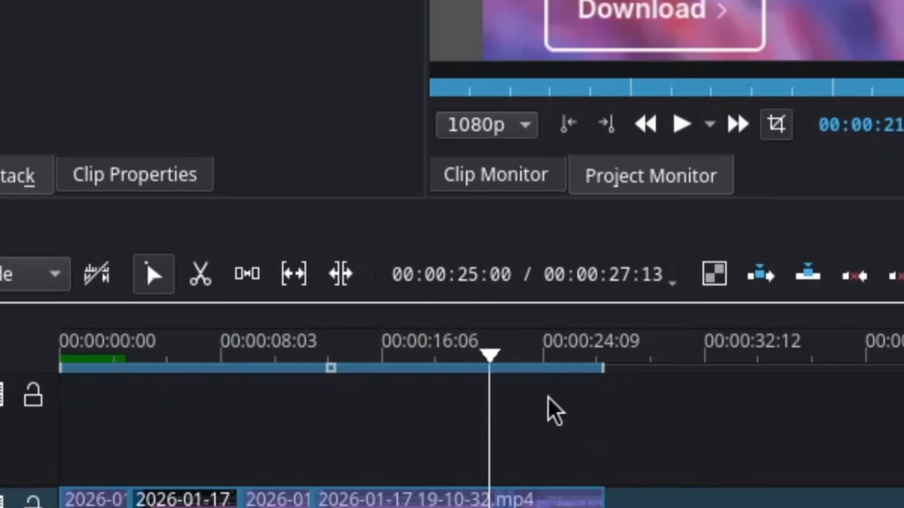
Create a 2560 x 1440 render preset named "zeirenders" under Lossless/HQ and render the full project to untitled.mp4 with it.
key("ctrl+Return")
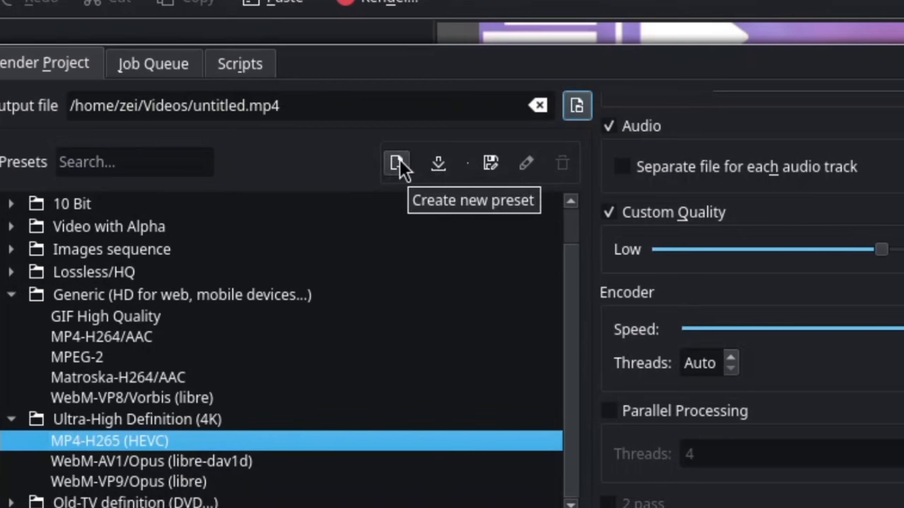
left_click(414, 118)
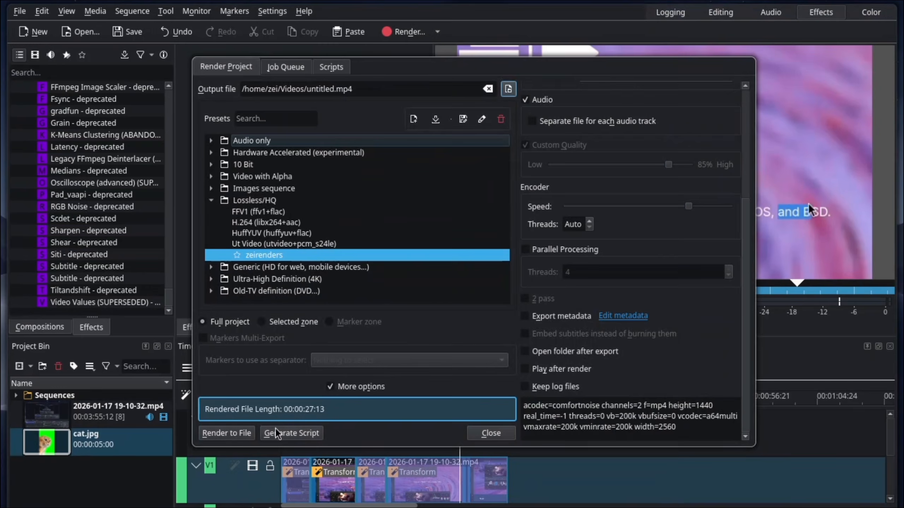
left_click(226, 433)
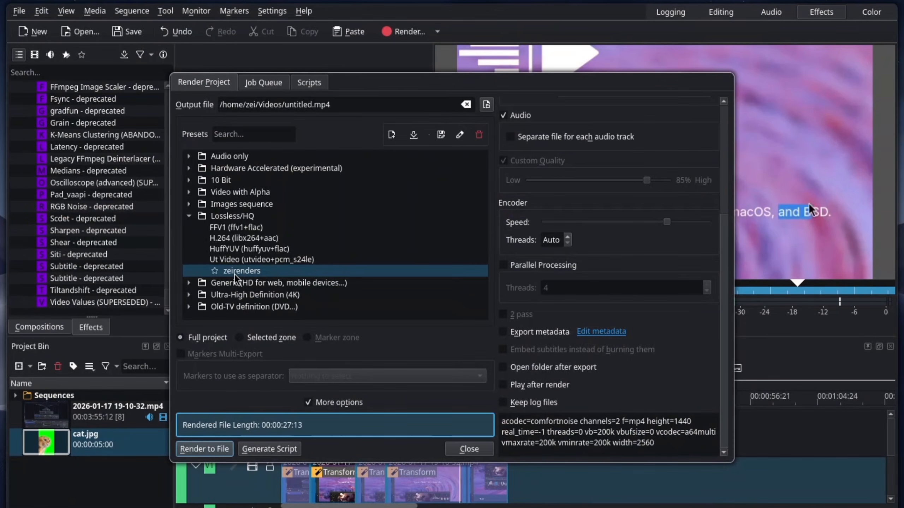
Render the full project to untitled.mp4 with the MP4-H265 (HEVC) preset at 100% custom quality, overwriting the existing file.
left_click(213, 295)
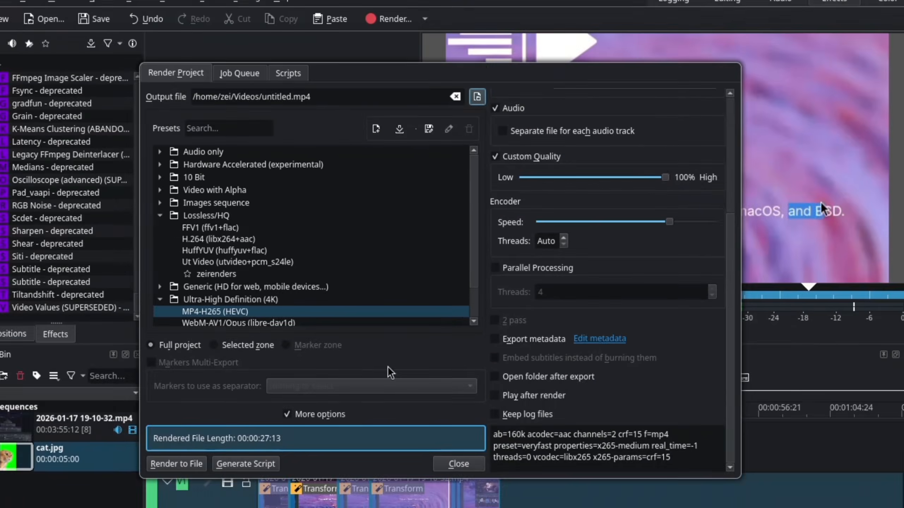
left_click(177, 464)
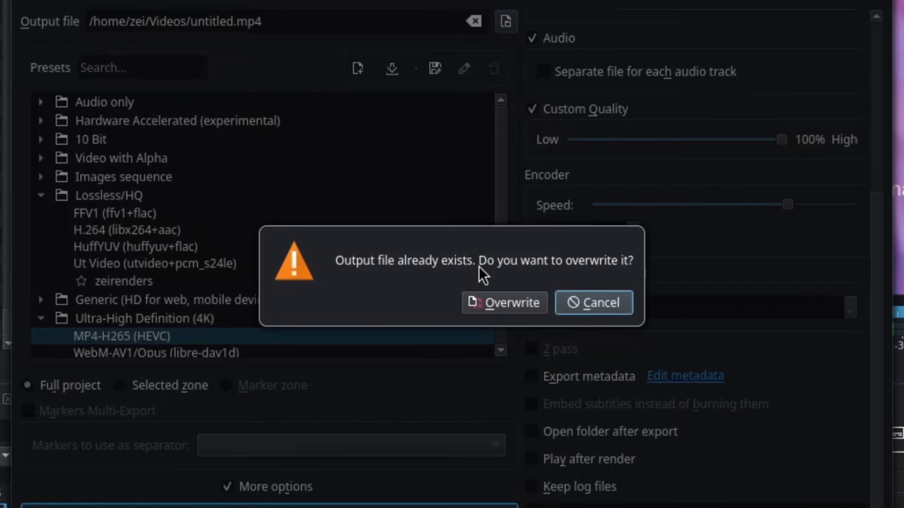
left_click(501, 302)
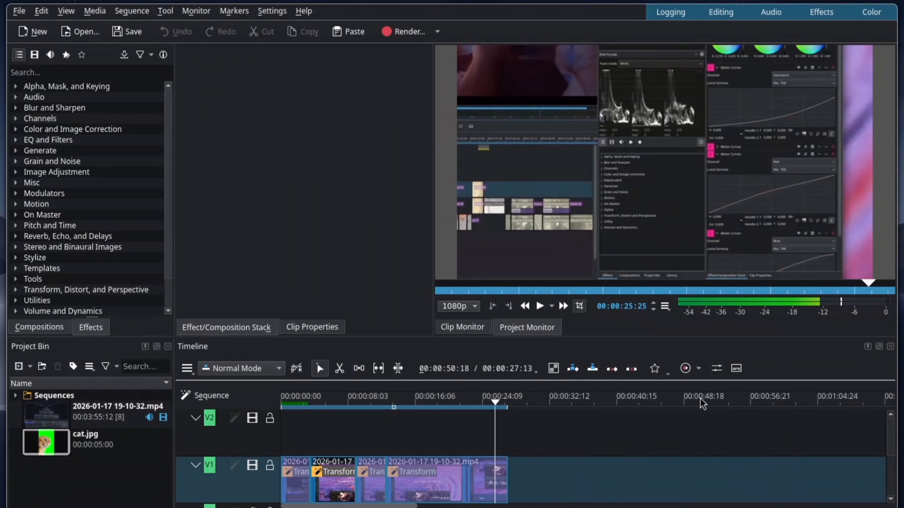
Play back the last part of the sequence in the project monitor.
left_click(452, 449)
key("space")
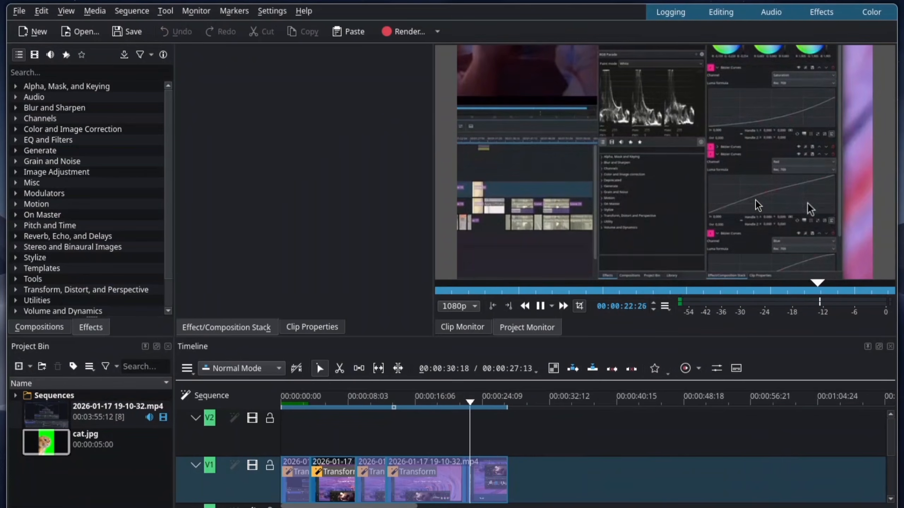
key("space")
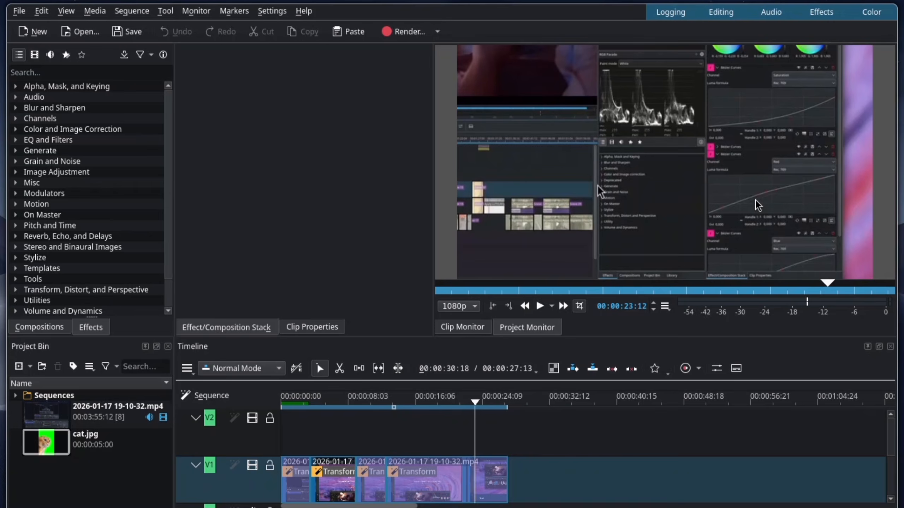
Start another full-project render with the MP4-H265 (HEVC) preset and overwrite the existing output file.
key("ctrl+Return")
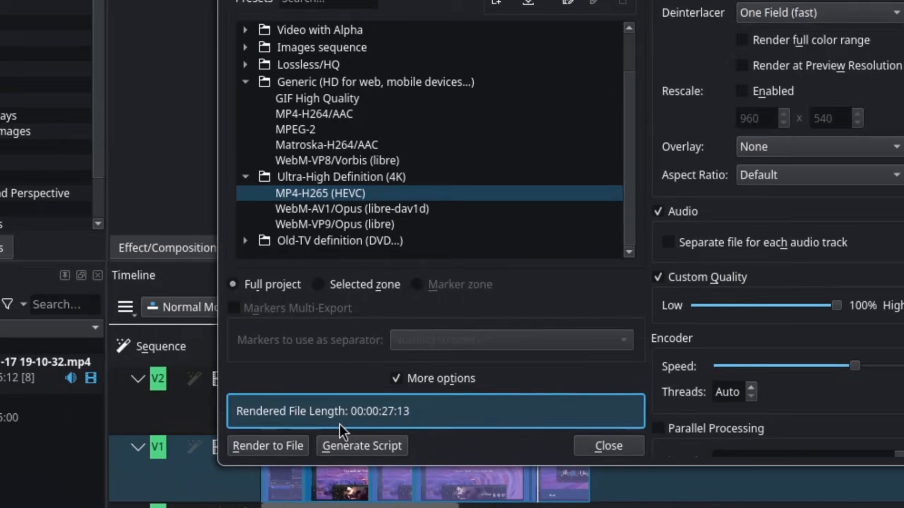
left_click(269, 446)
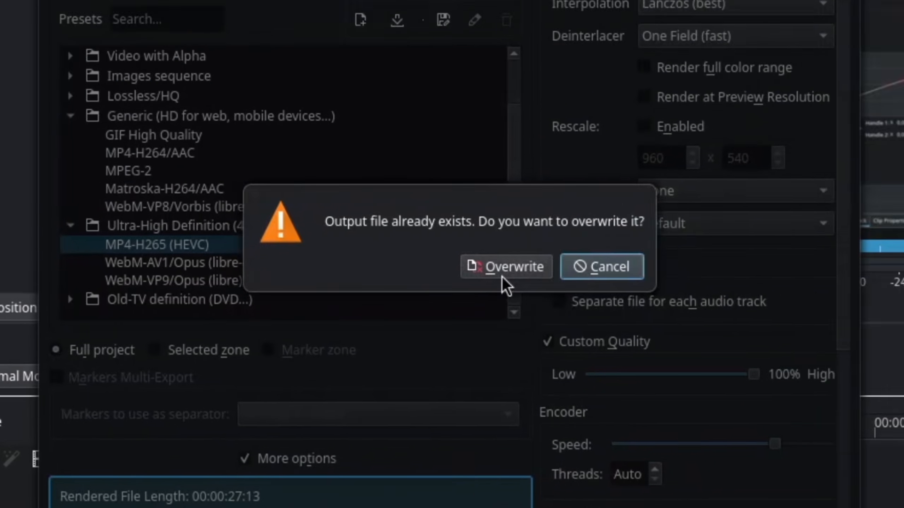
left_click(633, 214)
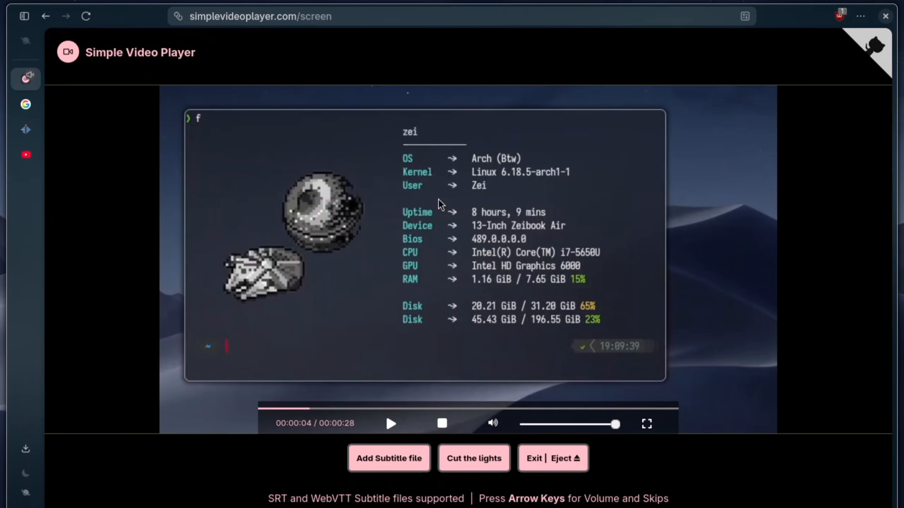
Switch to Simple Video Player in the browser and play the rendered video, skipping forward.
key("space")
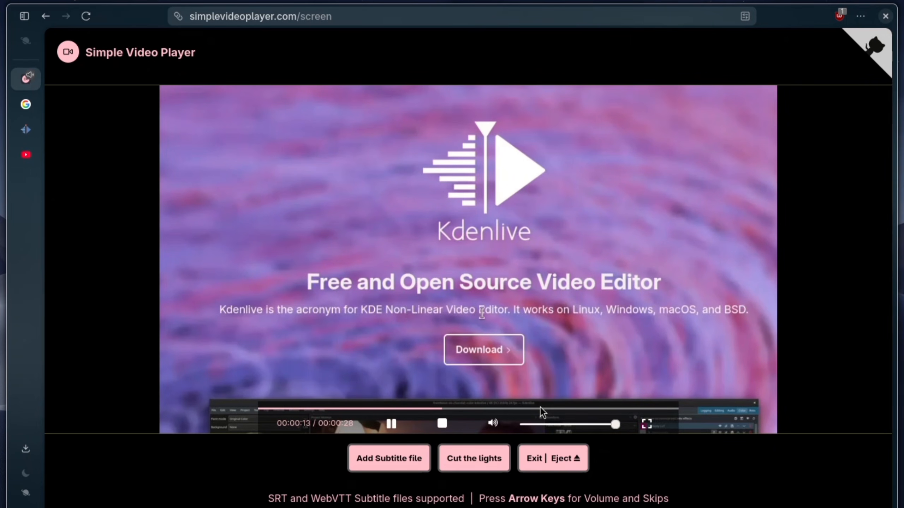
key("Right")
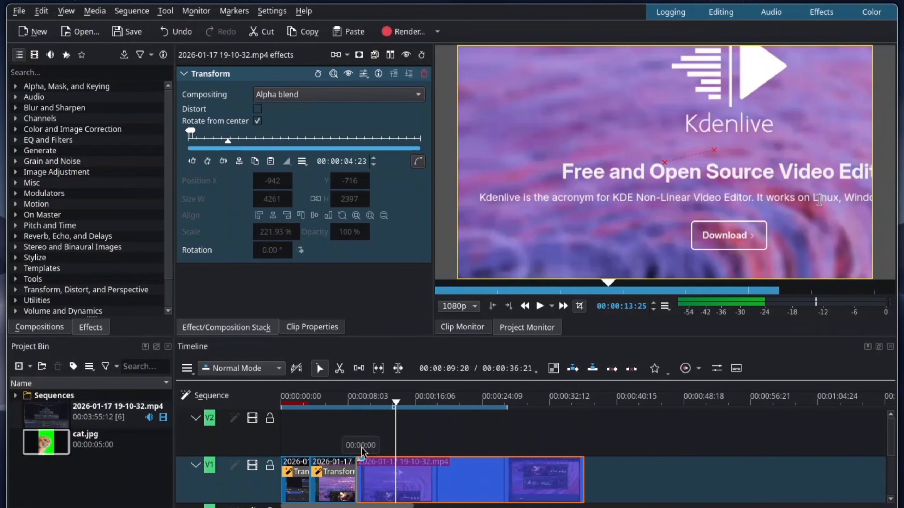
Play back the sequence from just before the third clip on track V1 to check its zoom.
left_click(355, 437)
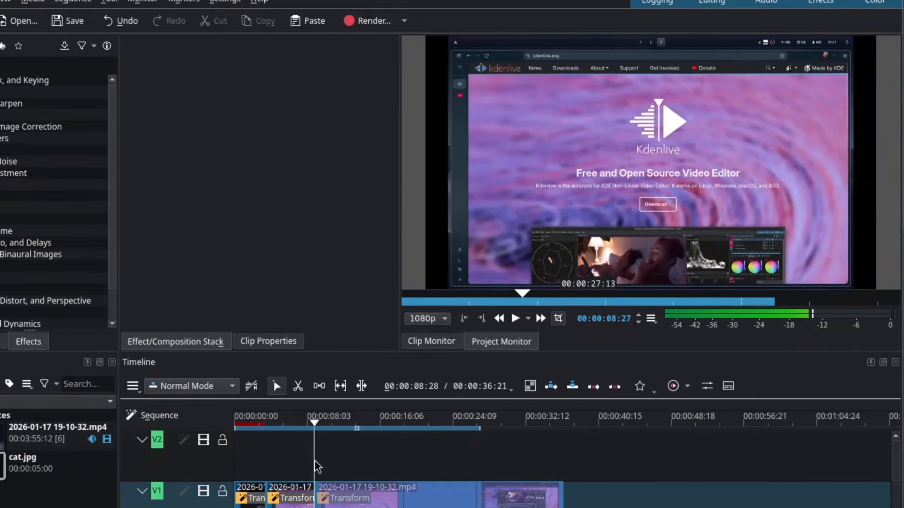
key("space")
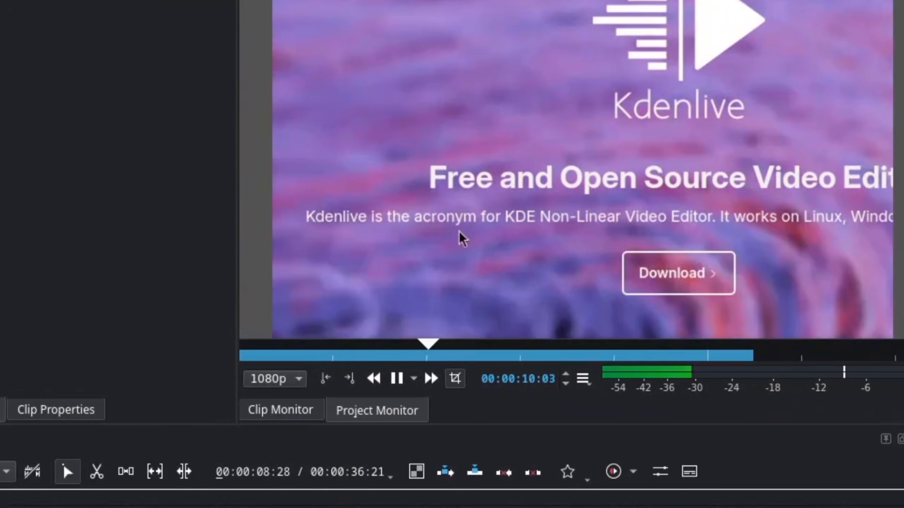
key("space")
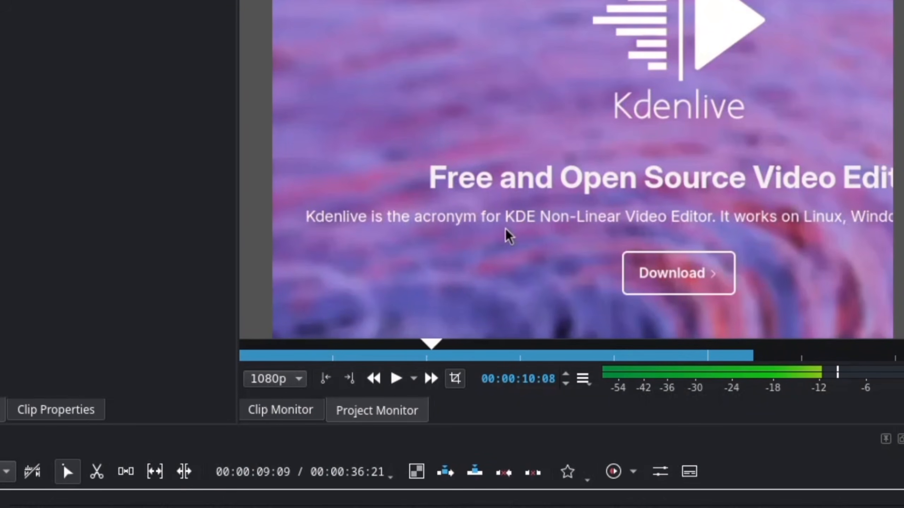
Add Transform keyframes at 00:00:04:25 and 00:00:05:20 on the third V1 clip and set the second keyframe's Position X to -1722.
left_click(396, 437)
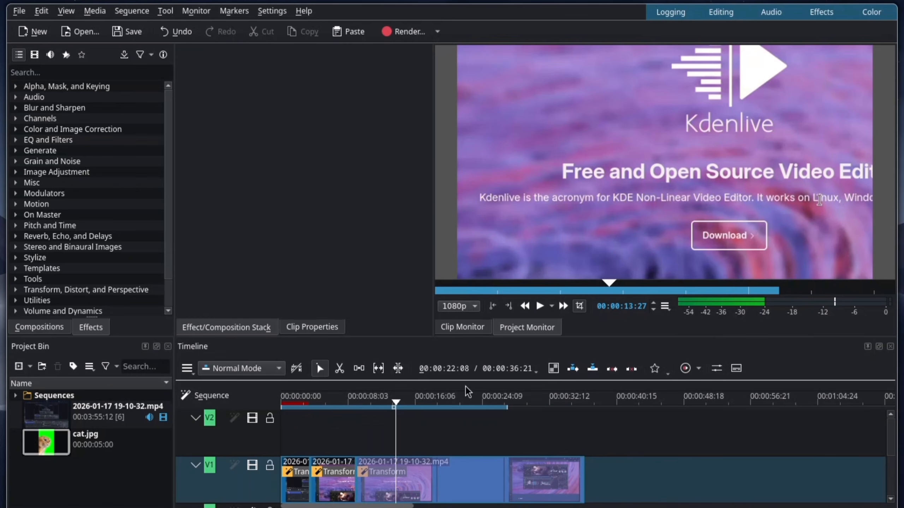
left_click(400, 482)
left_click(238, 165)
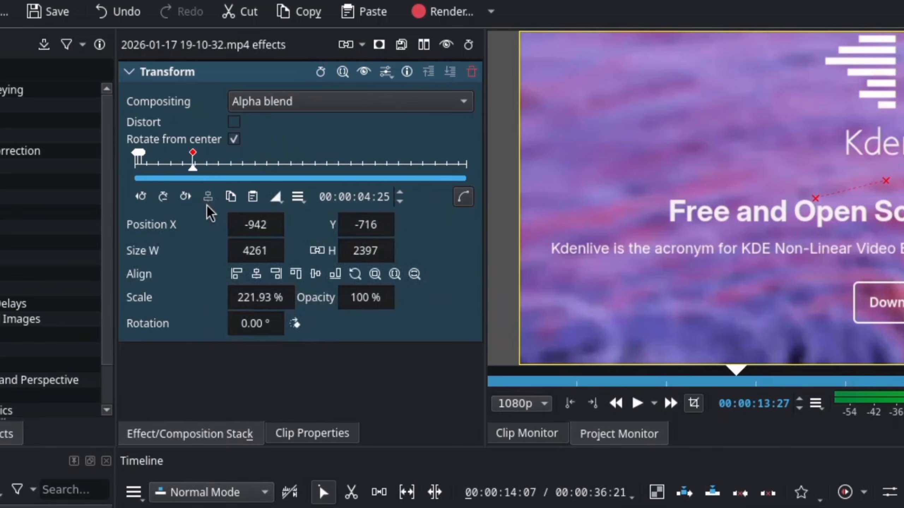
left_click(202, 167)
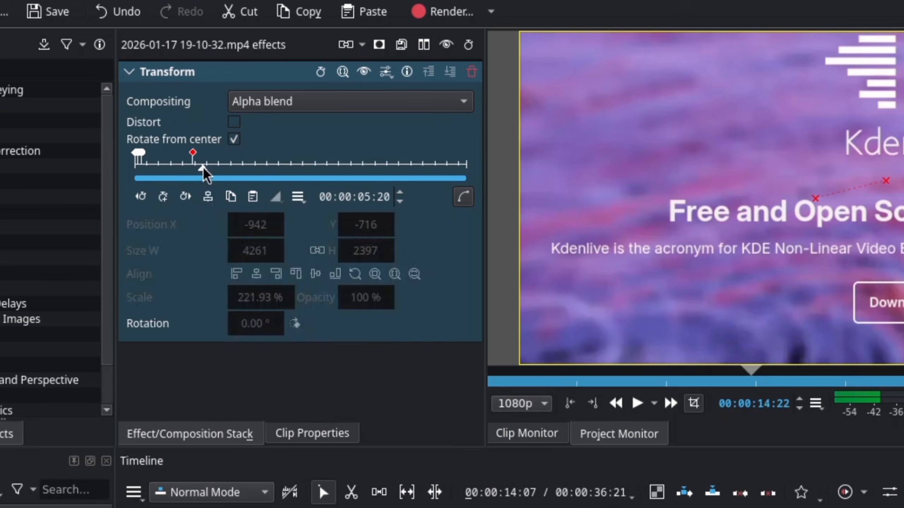
double_click(203, 167)
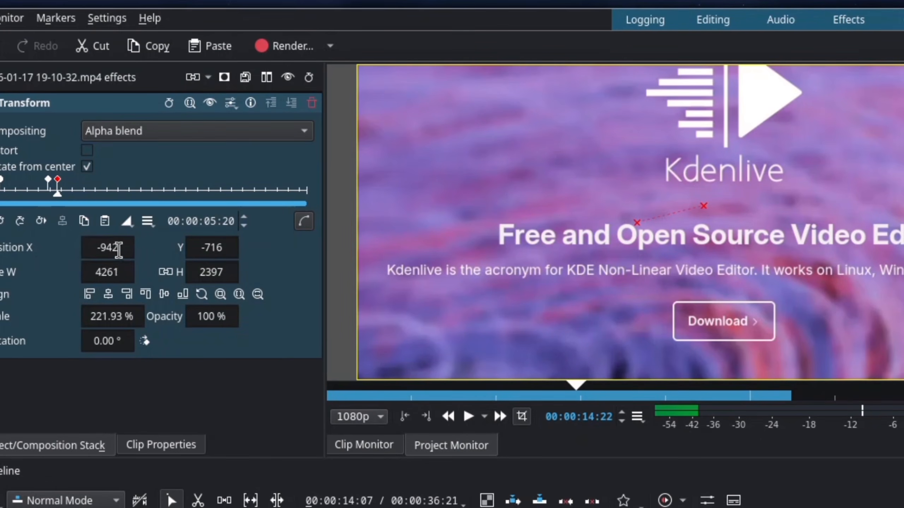
left_click_drag(119, 251, 41, 251)
left_click_drag(876, 273, 698, 275)
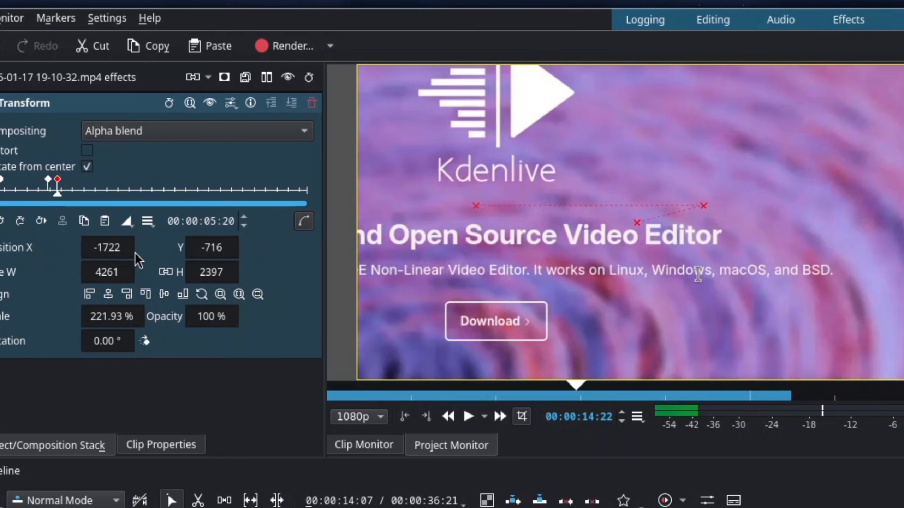
Set the keyframe at 00:00:05:20 to Smooth interpolation and play back the zoomed clip.
left_click(126, 221)
left_click(156, 306)
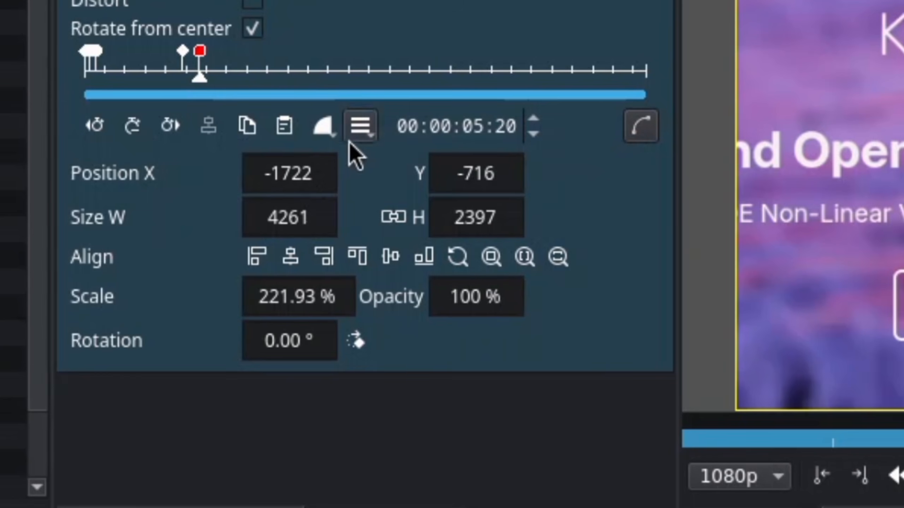
left_click(323, 126)
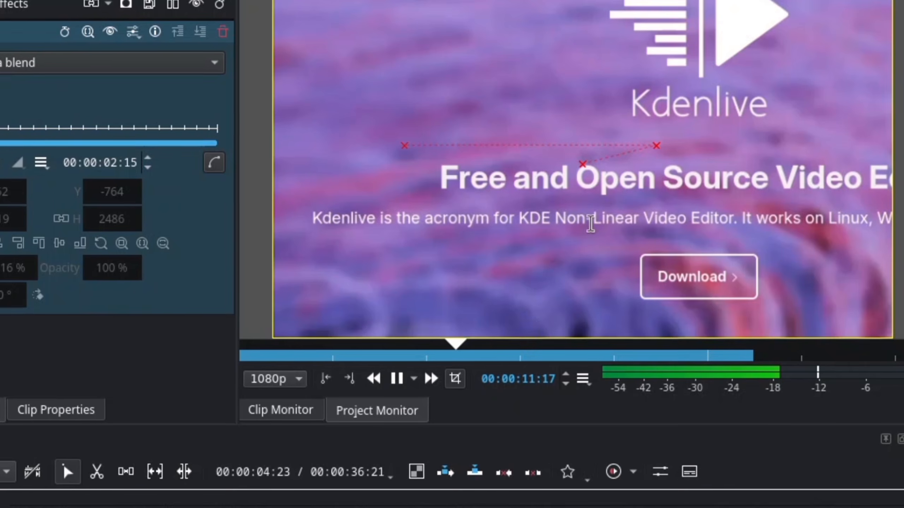
key("space")
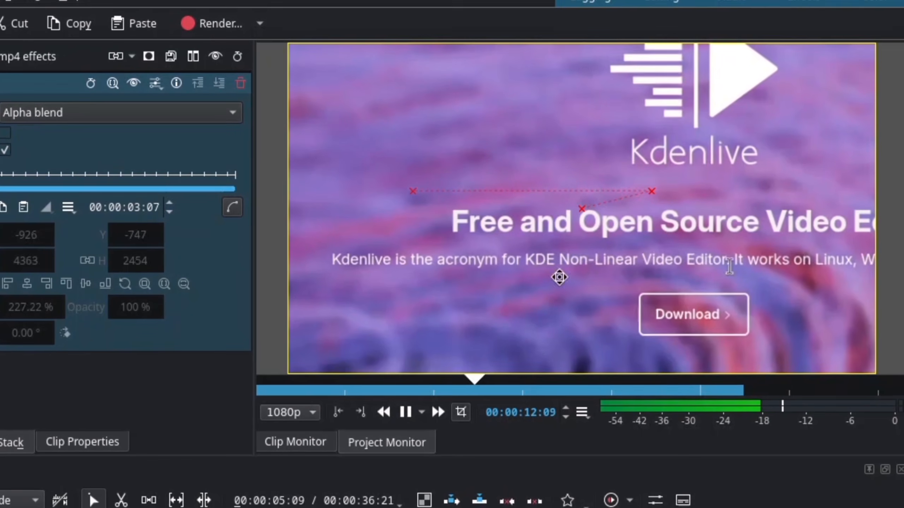
key("space")
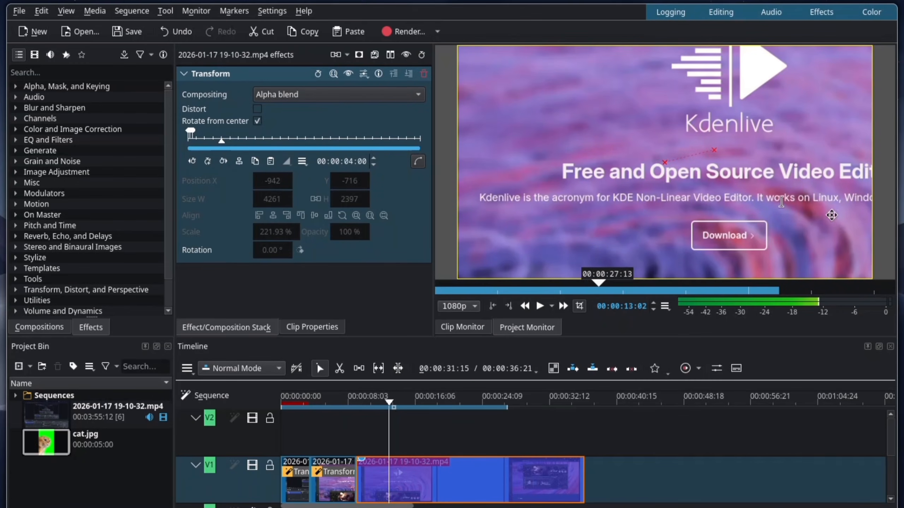
Cut the third V1 clip at 00:00:13:07 and keyframe the second piece's Position X to -1630 at 00:00:04:29.
key("x")
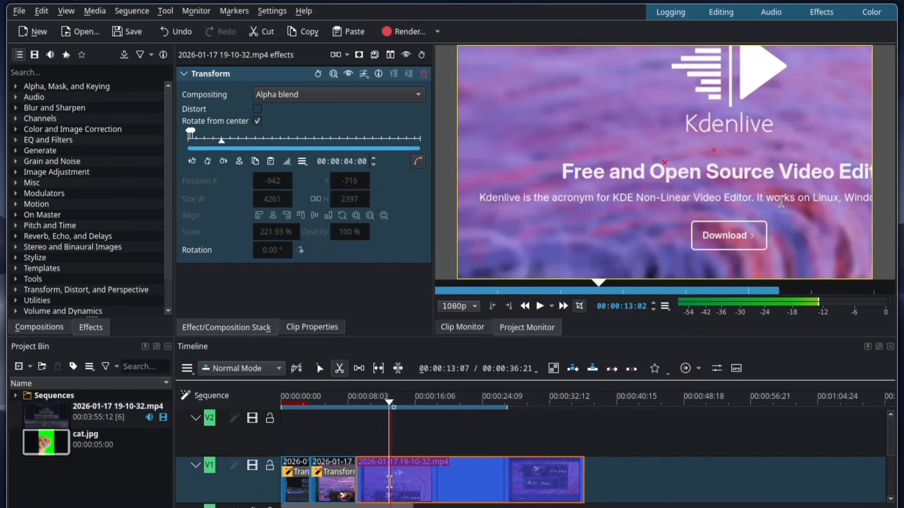
left_click(392, 479)
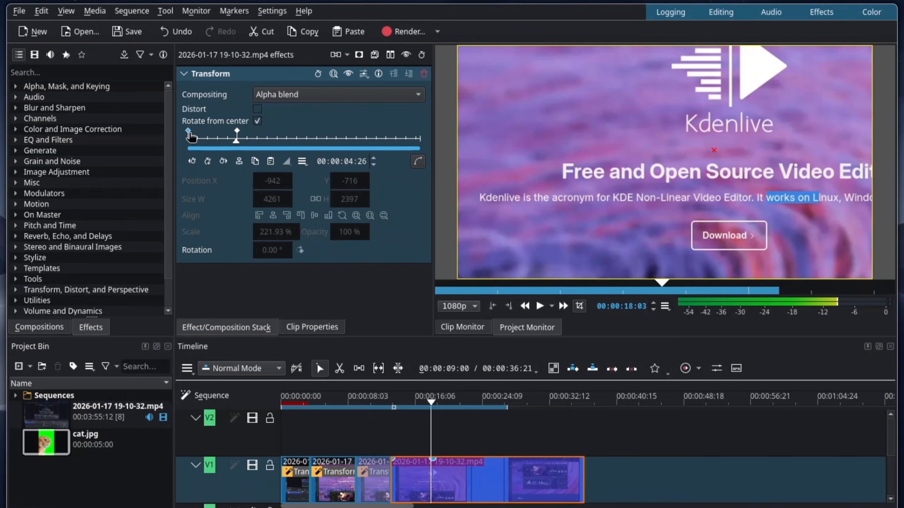
left_click_drag(517, 210, 368, 210)
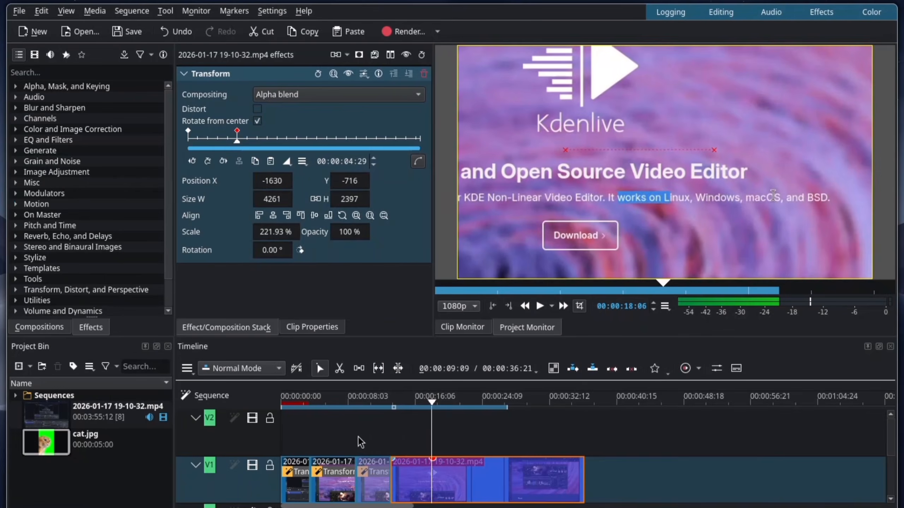
Play back the sequence from the start of the third V1 clip to check the pan across the cut.
left_click(357, 436)
key("space")
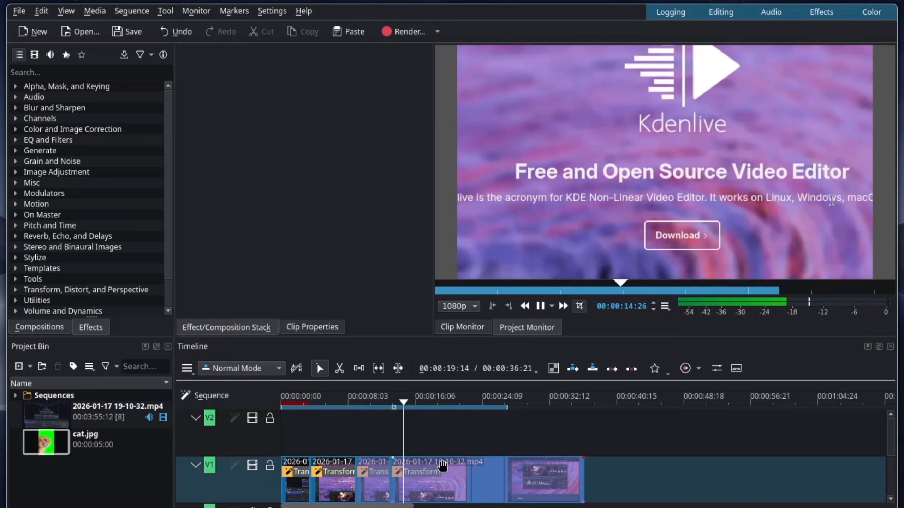
key("space")
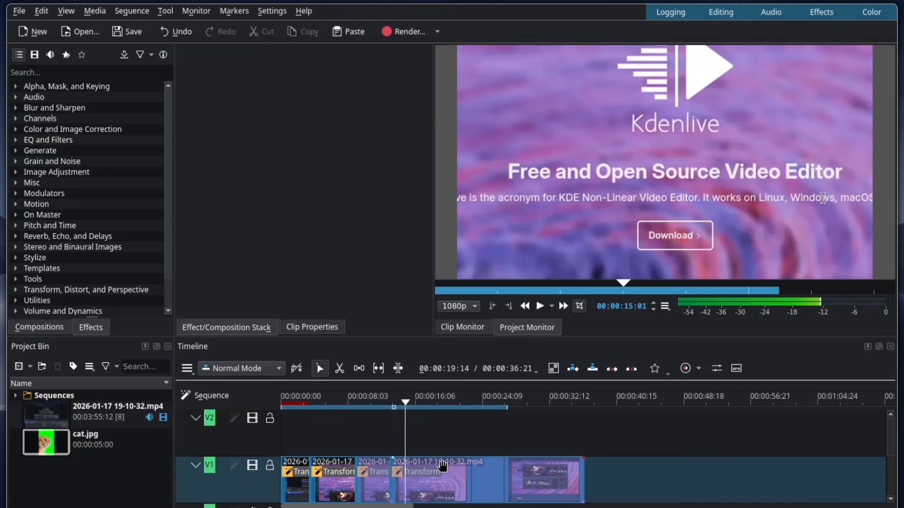
Move the second Transform keyframe of the clip after the cut close to its first keyframe and play back the faster pan.
left_click(441, 477)
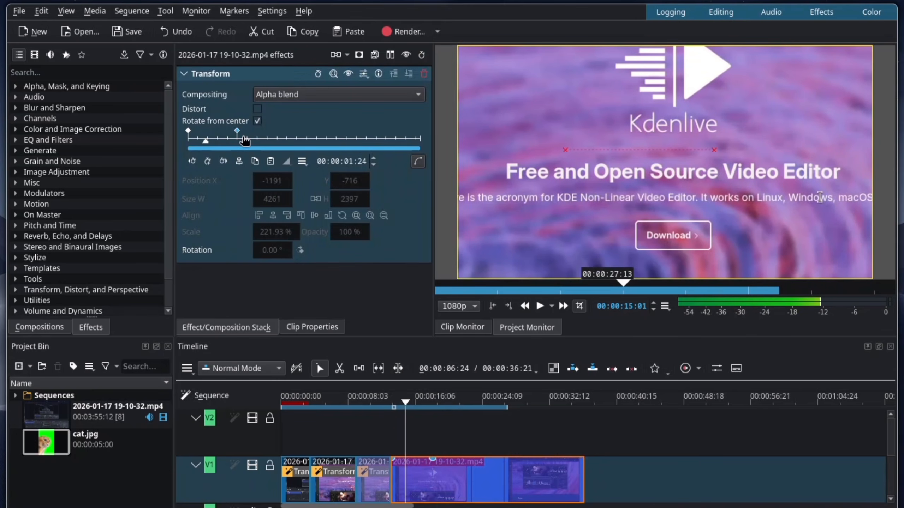
left_click_drag(226, 137, 192, 137)
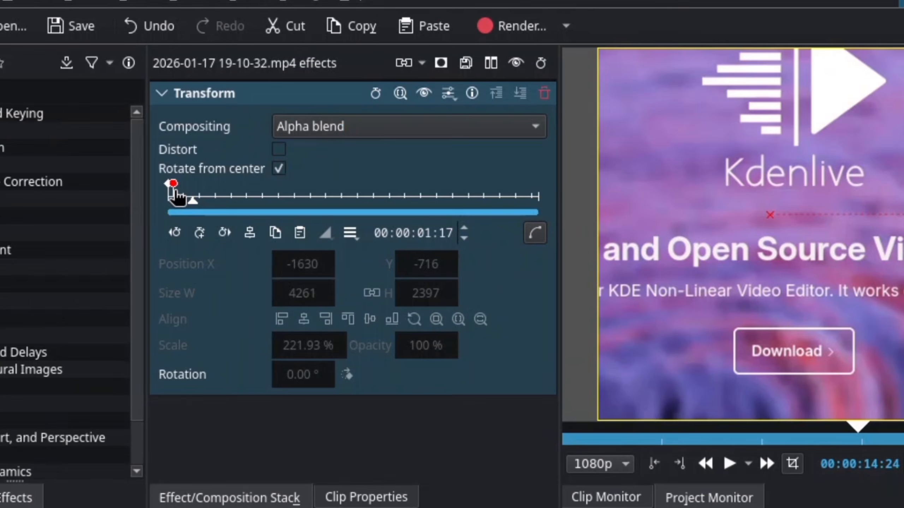
left_click(386, 421)
key("space")
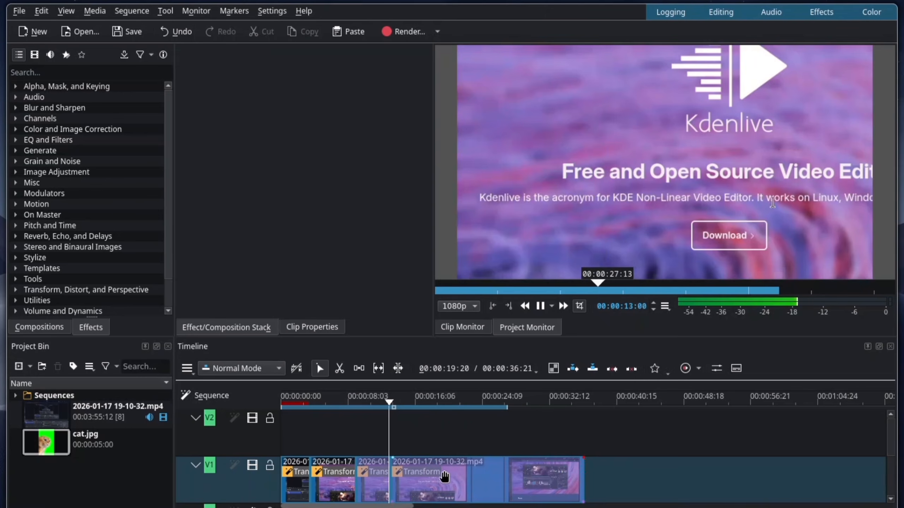
key("space")
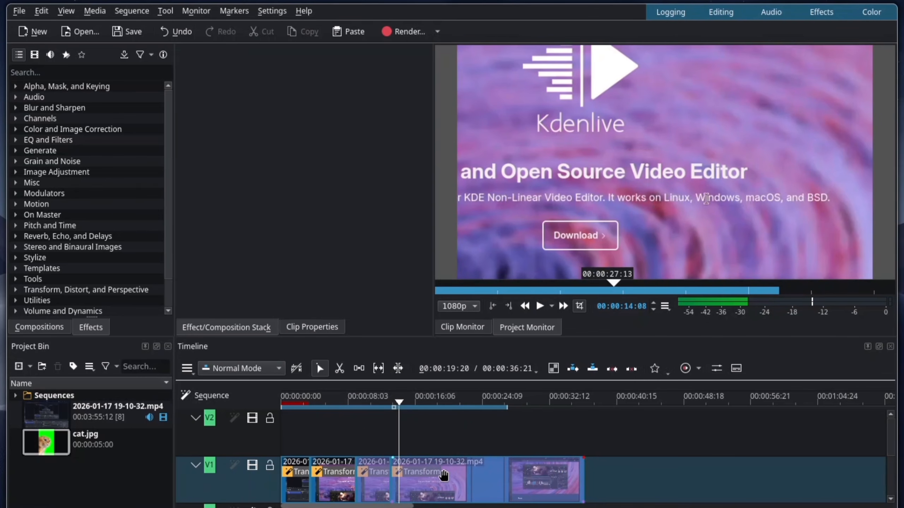